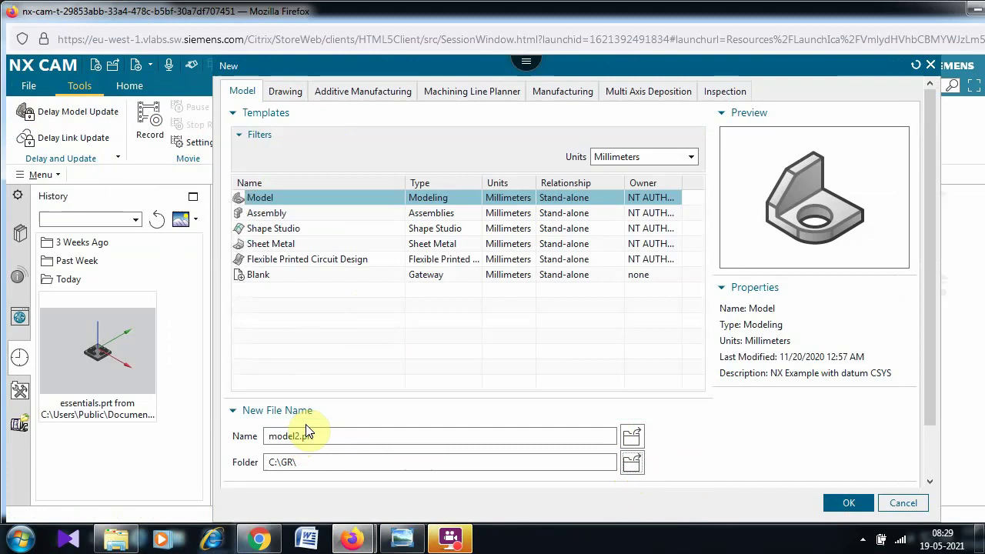
# - Create a new millimetre part from the Model template with the file name drill
pyautogui.moveTo(319, 436); pyautogui.dragTo(228, 436)
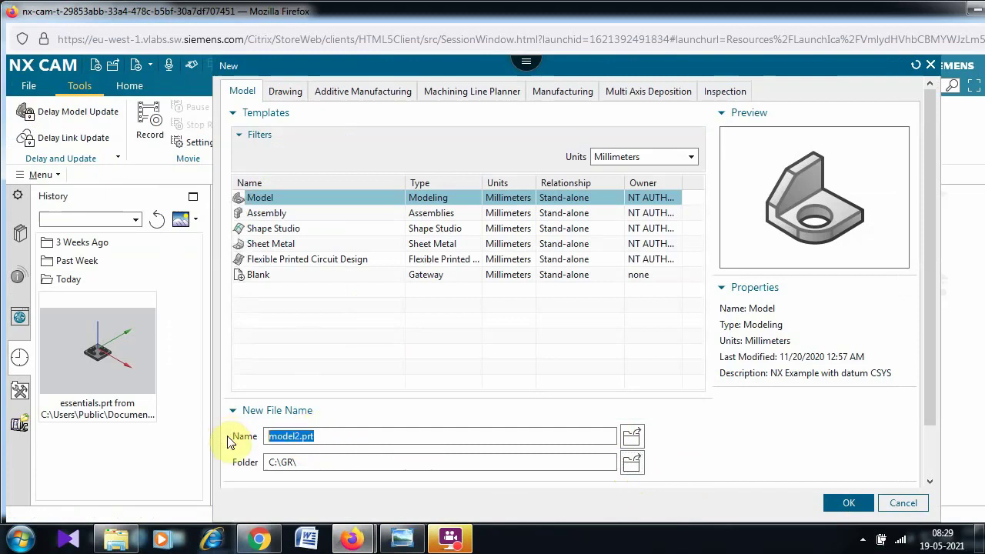
pyautogui.write('drill')
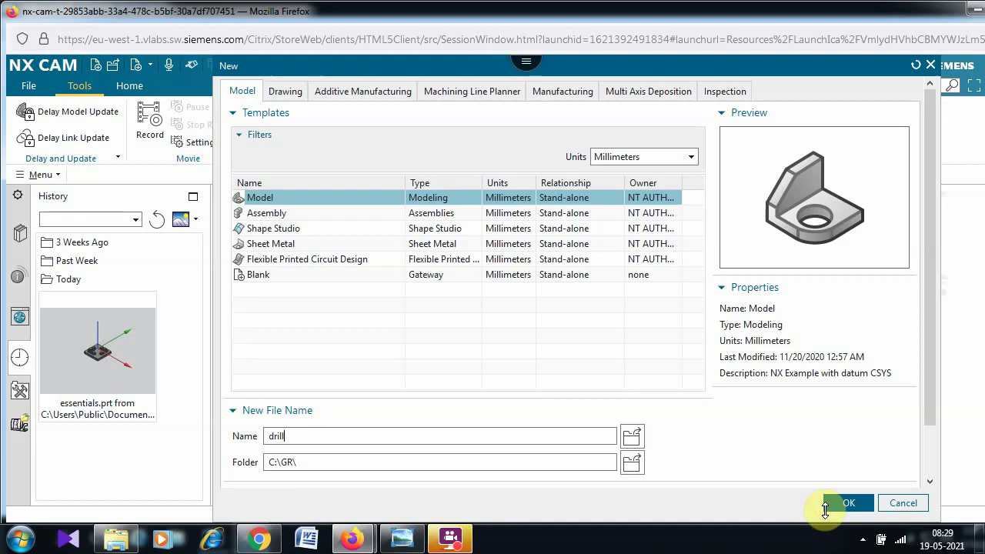
pyautogui.click(826, 505)
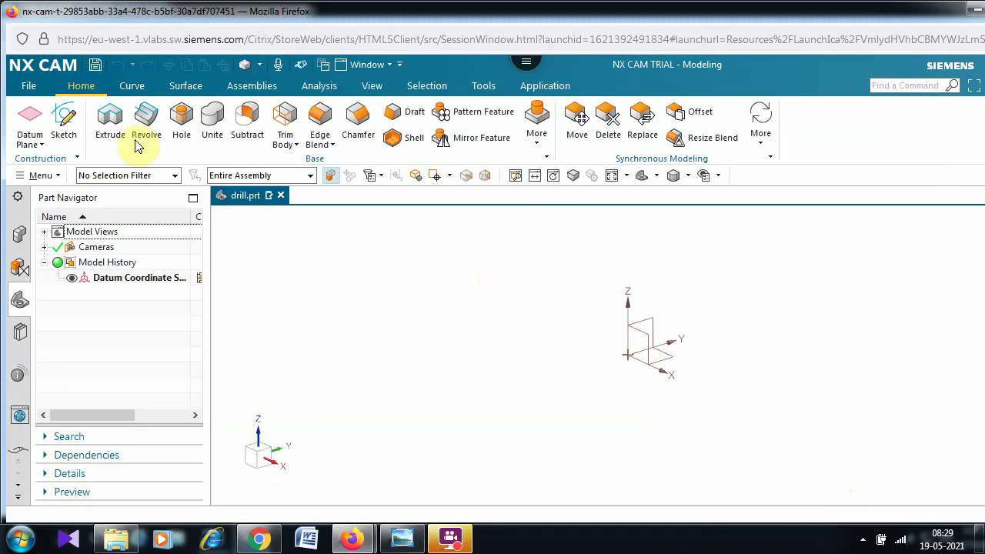
# - Create a block 100 mm long, 100 mm wide and 10 mm high at the datum origin
pyautogui.click(538, 133)
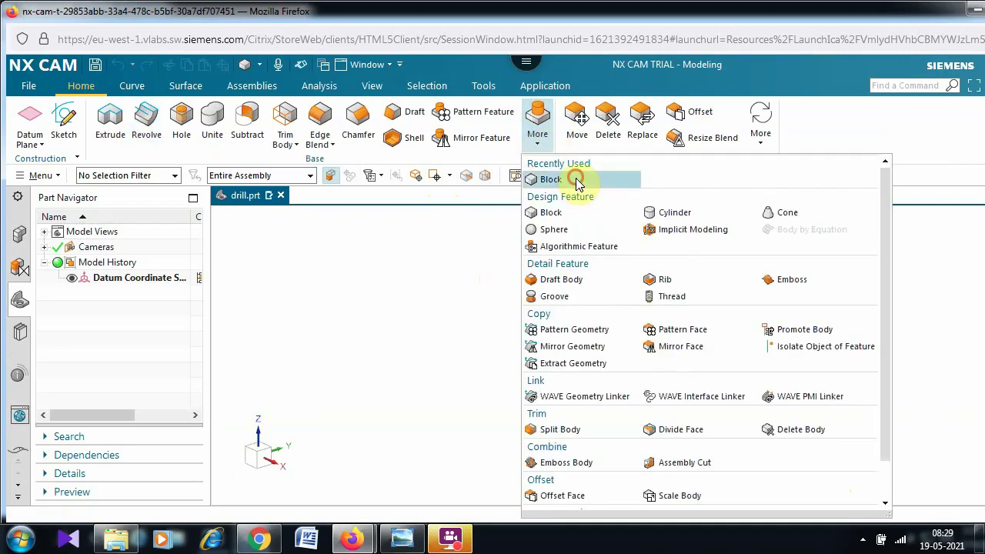
pyautogui.click(551, 179)
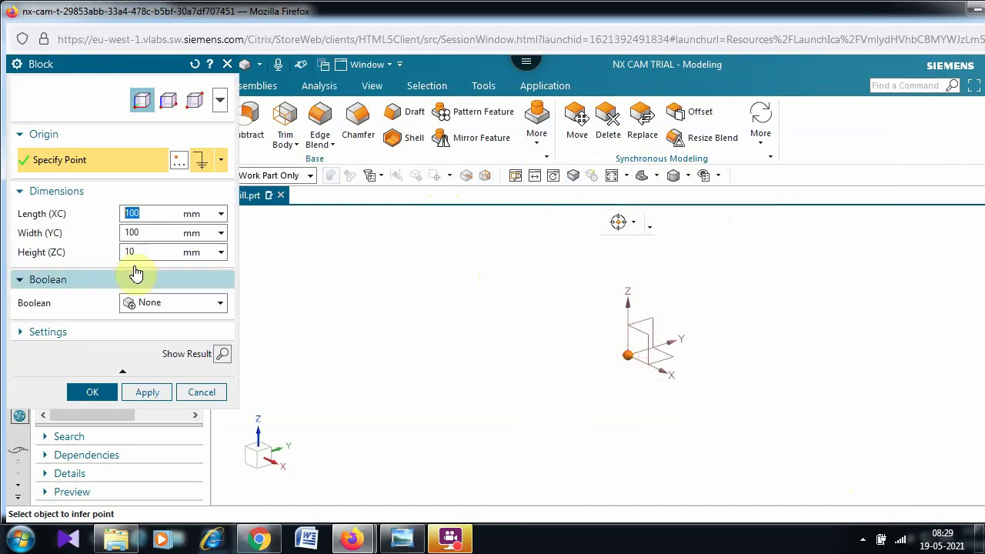
pyautogui.click(86, 394)
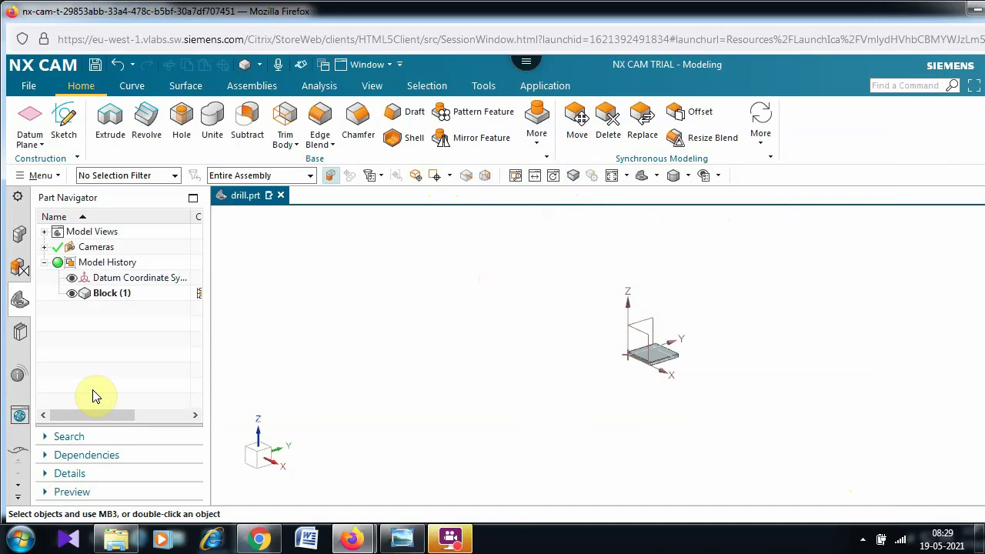
pyautogui.click(612, 176)
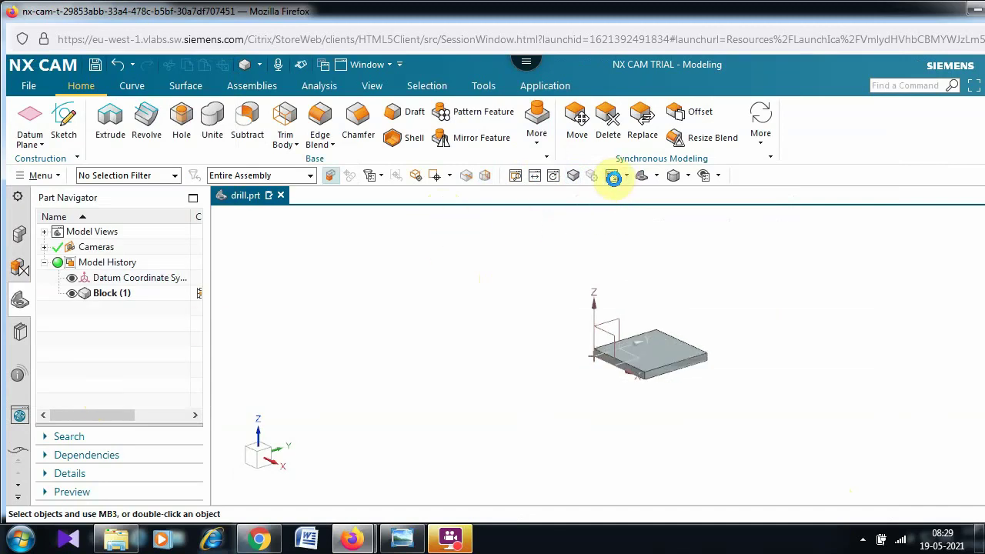
pyautogui.click(320, 241)
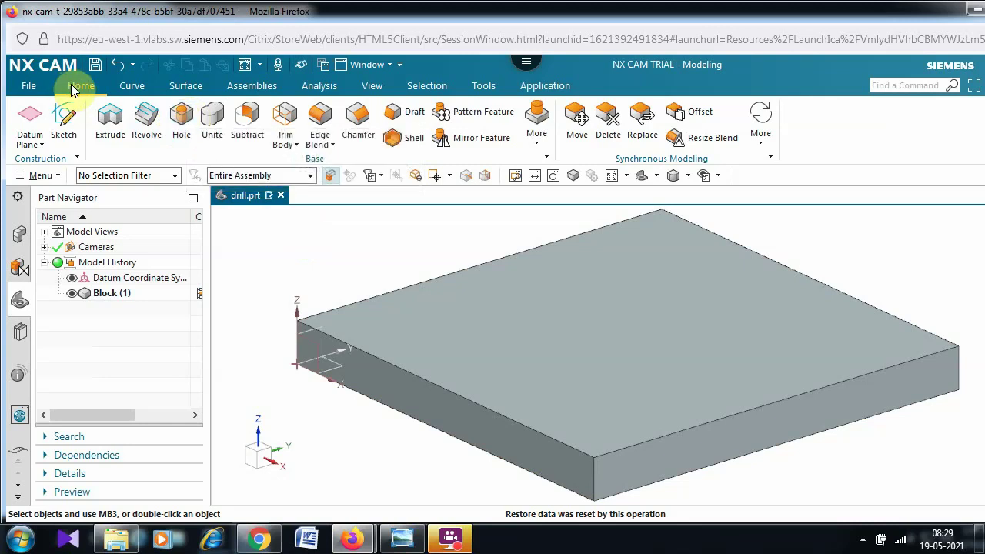
# - Place five simple 10 mm diameter hole points on the block's top face, one central and four near the corners, with the depth limit Through Body
pyautogui.click(186, 123)
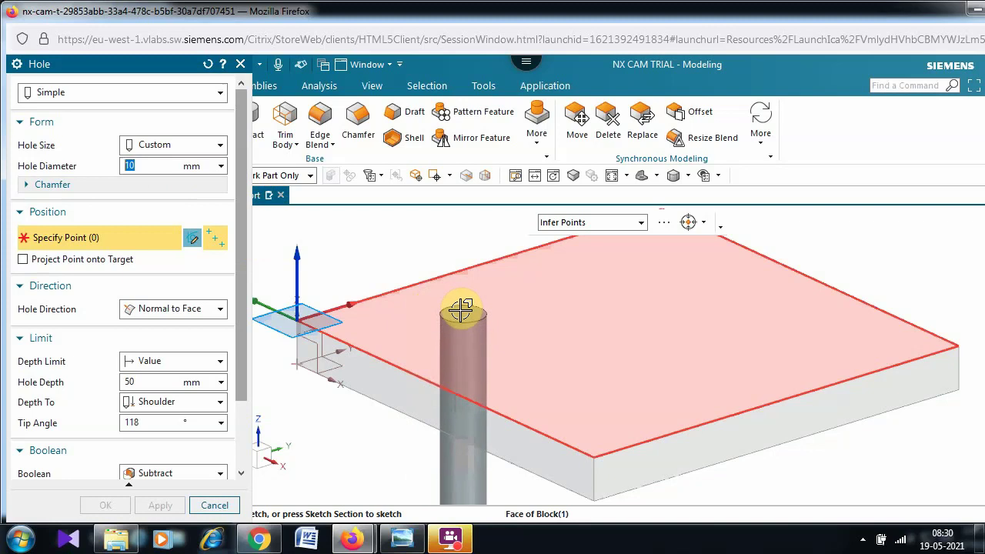
pyautogui.click(444, 305)
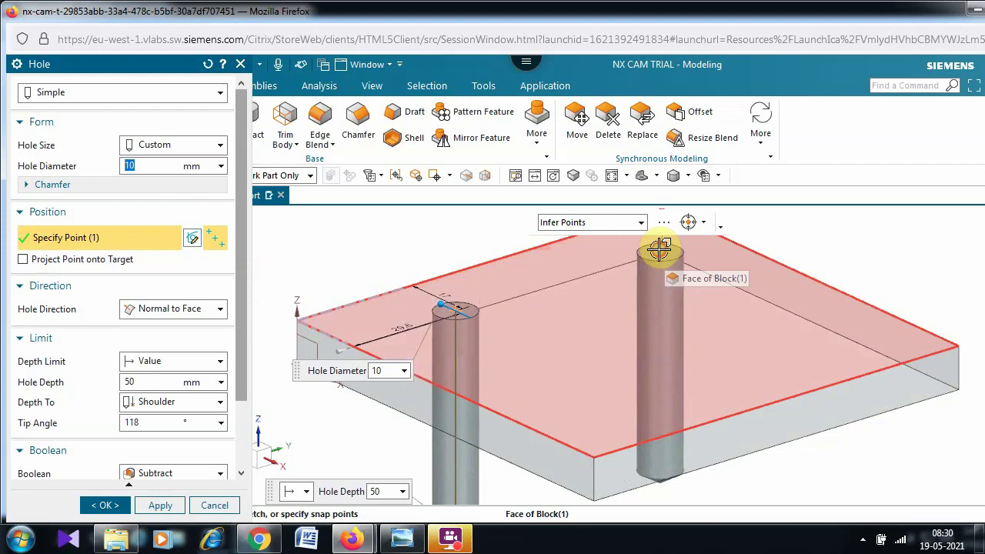
pyautogui.click(660, 252)
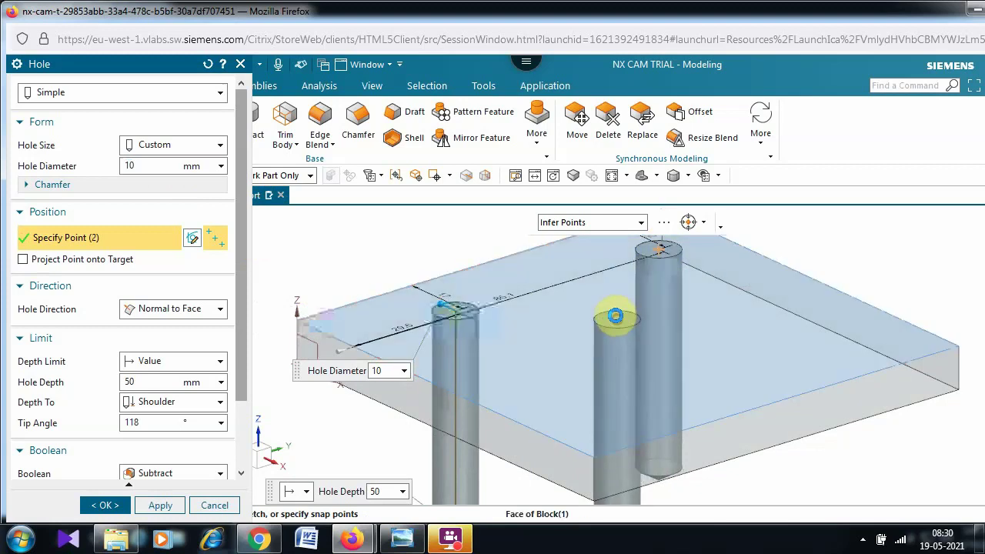
pyautogui.click(618, 318)
pyautogui.click(590, 421)
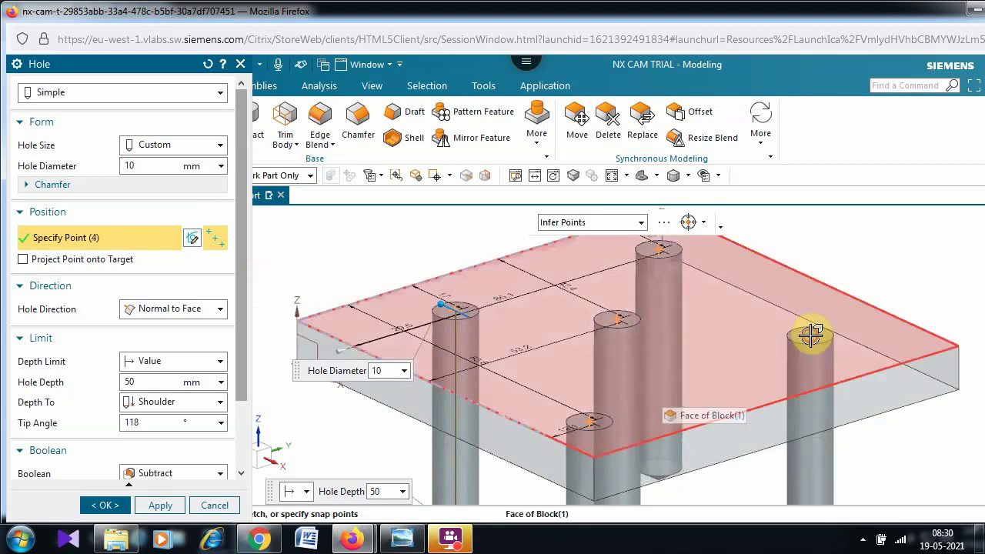
pyautogui.click(811, 334)
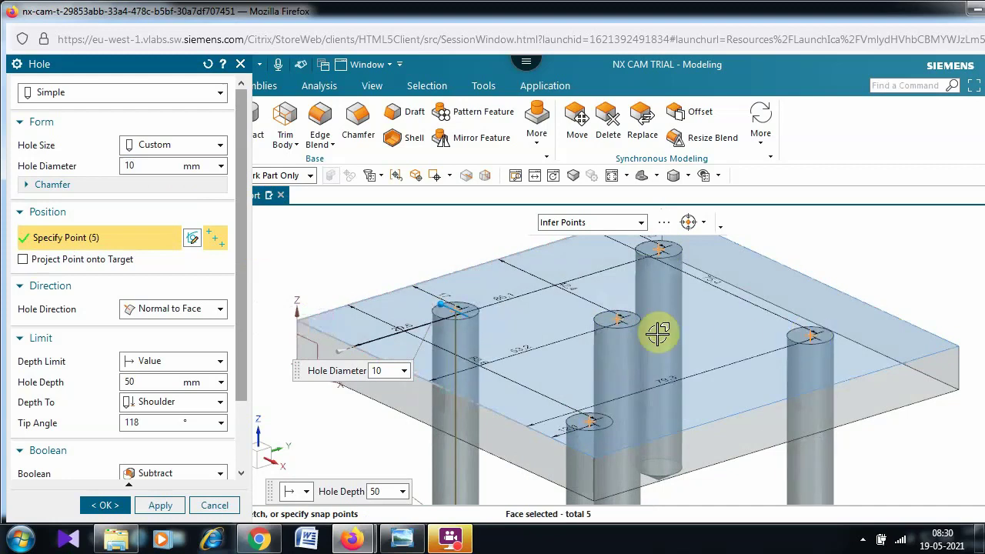
pyautogui.click(221, 362)
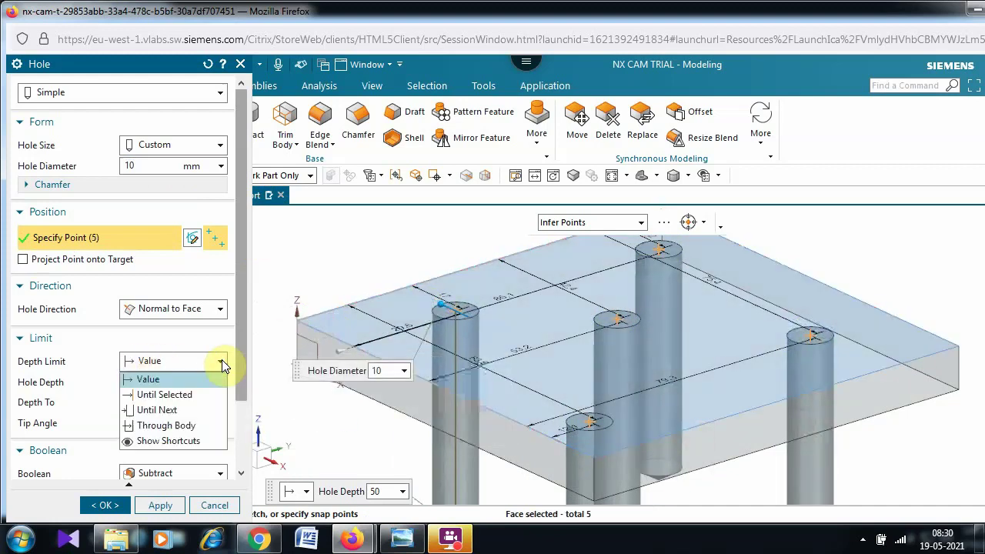
pyautogui.click(188, 429)
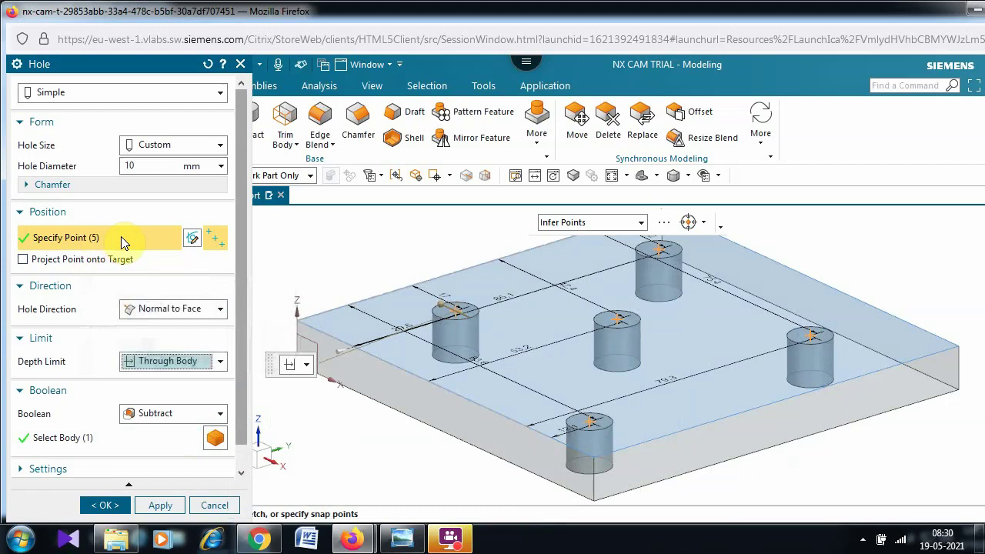
# - Open the hole-position sketch and set both distances of the hole point nearest the origin to 25 mm
pyautogui.click(192, 239)
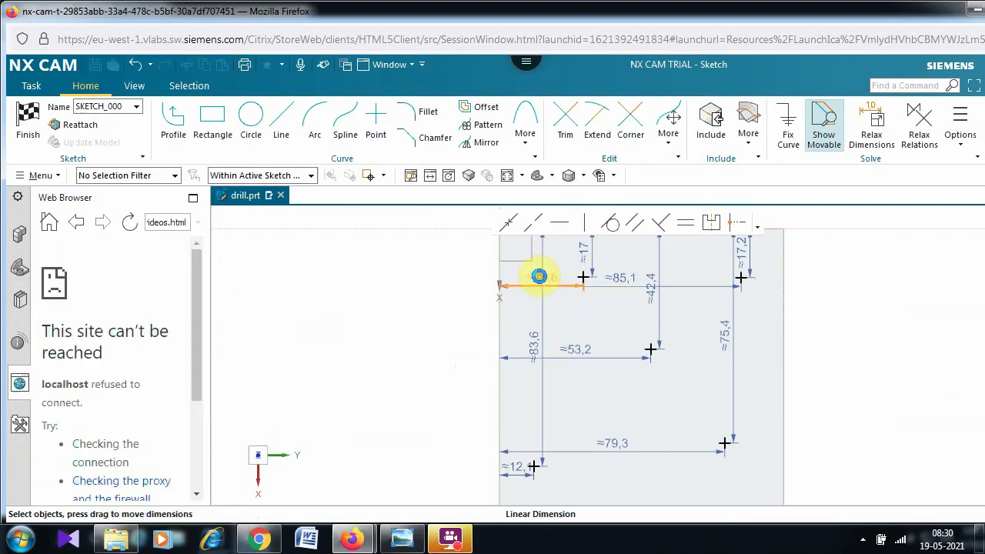
pyautogui.doubleClick(539, 275)
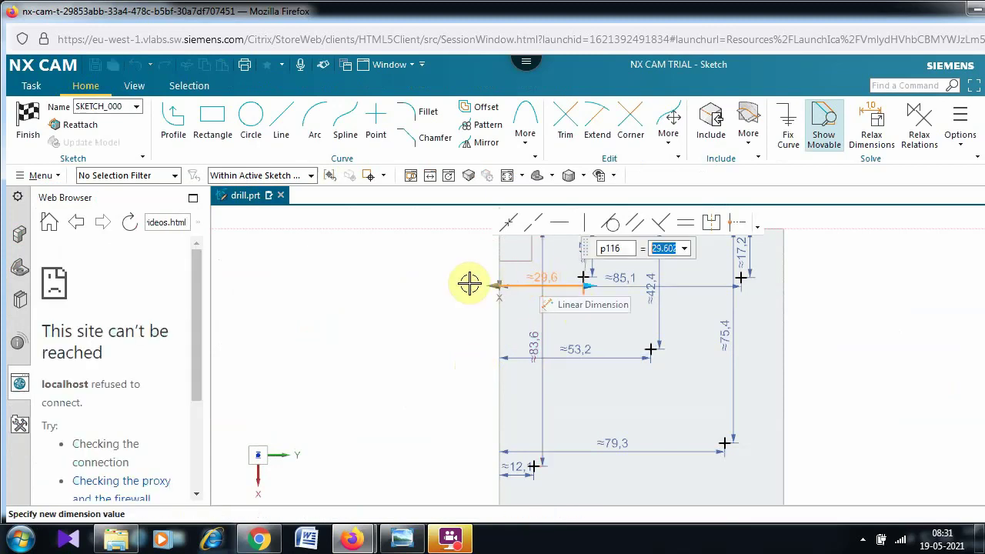
pyautogui.write('25')
pyautogui.press('Return')
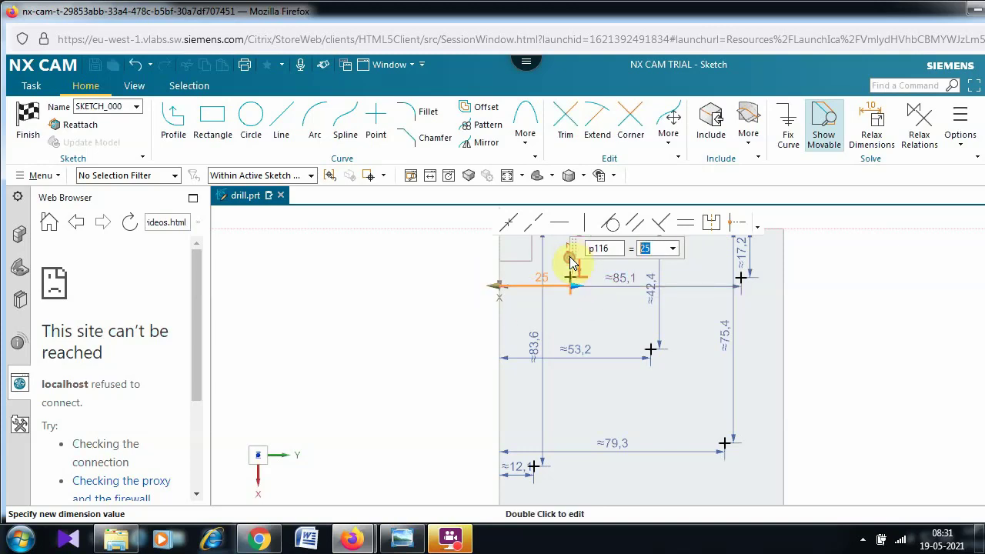
pyautogui.click(577, 271)
pyautogui.click(577, 270)
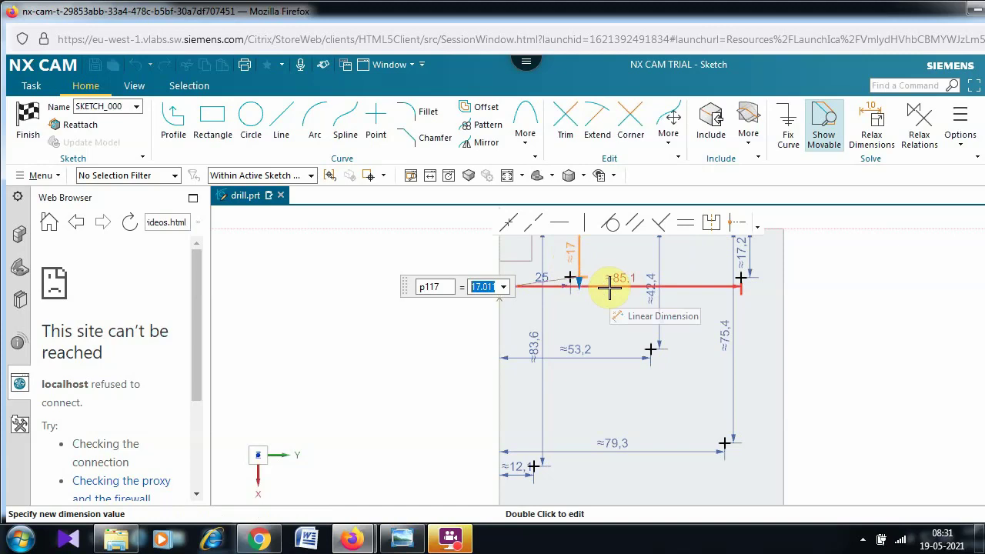
pyautogui.write('25')
pyautogui.press('Return')
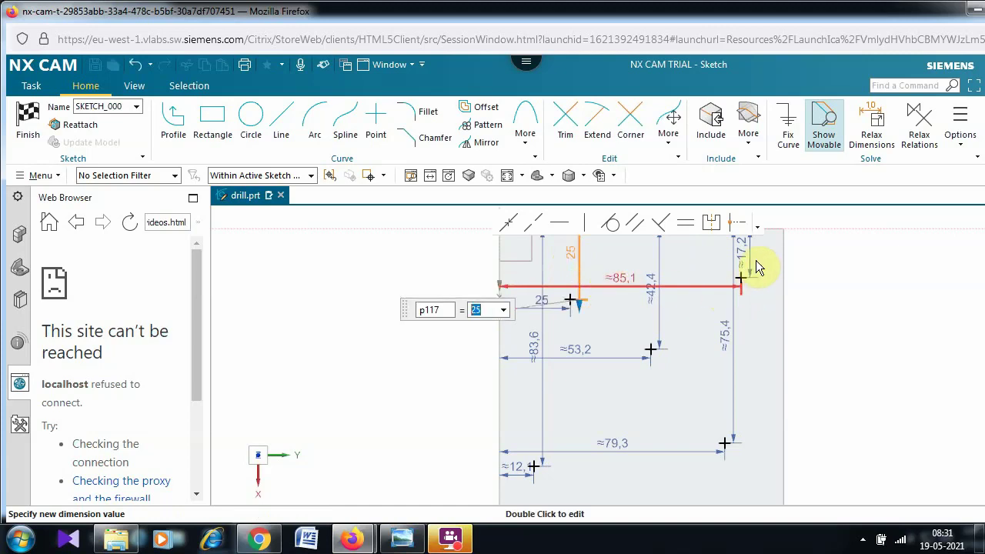
# - Position the upper-right hole point in the sketch at 25 mm vertically and 75 mm horizontally from the block's reference edges
pyautogui.click(747, 260)
pyautogui.click(870, 265)
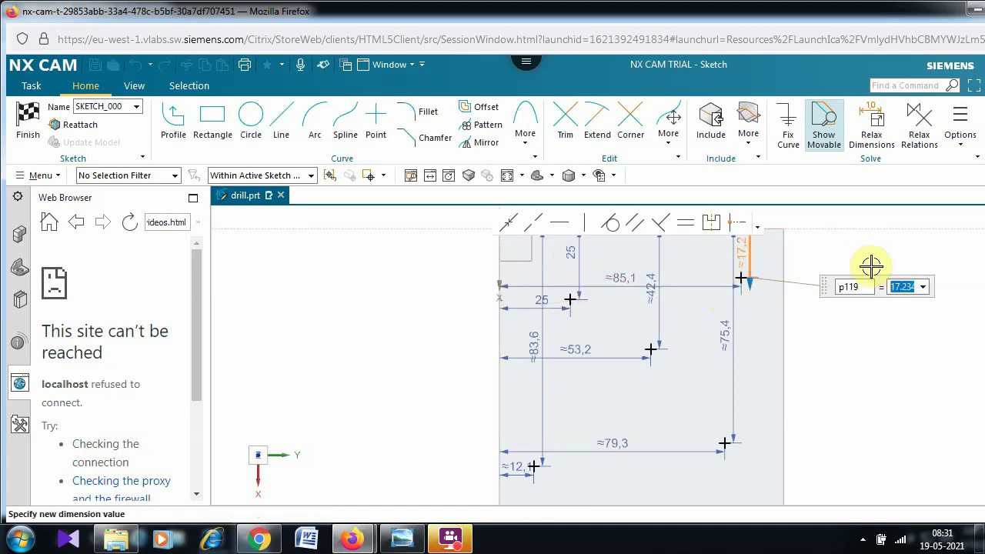
pyautogui.write('25')
pyautogui.press('Return')
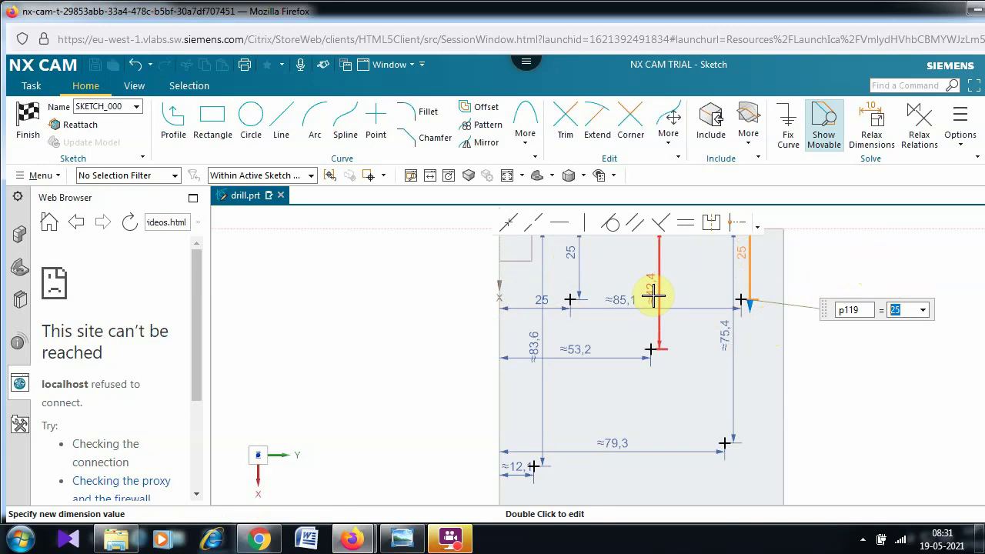
pyautogui.doubleClick(693, 308)
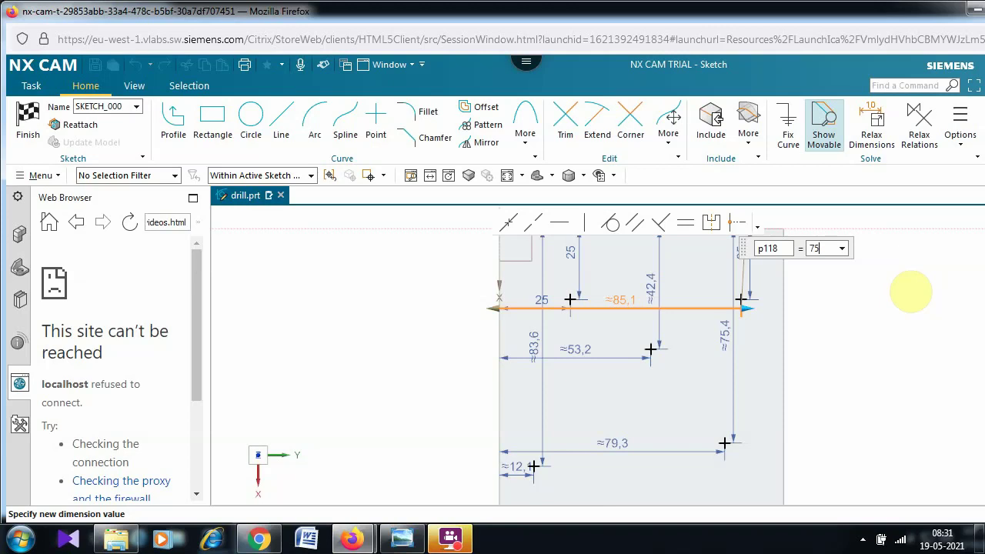
pyautogui.write('75')
pyautogui.press('Return')
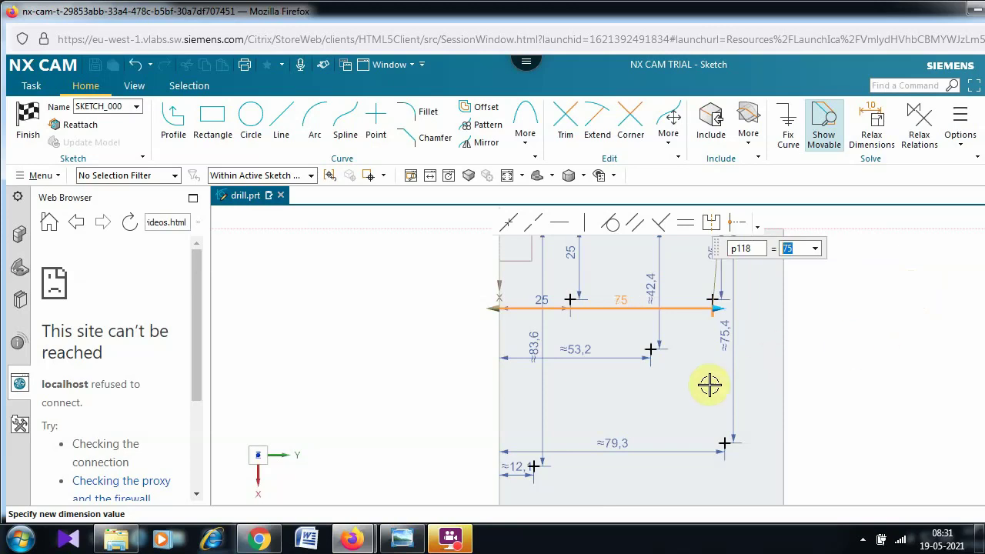
# - Set the central hole point's vertical and horizontal distances to 50 mm each
pyautogui.doubleClick(655, 285)
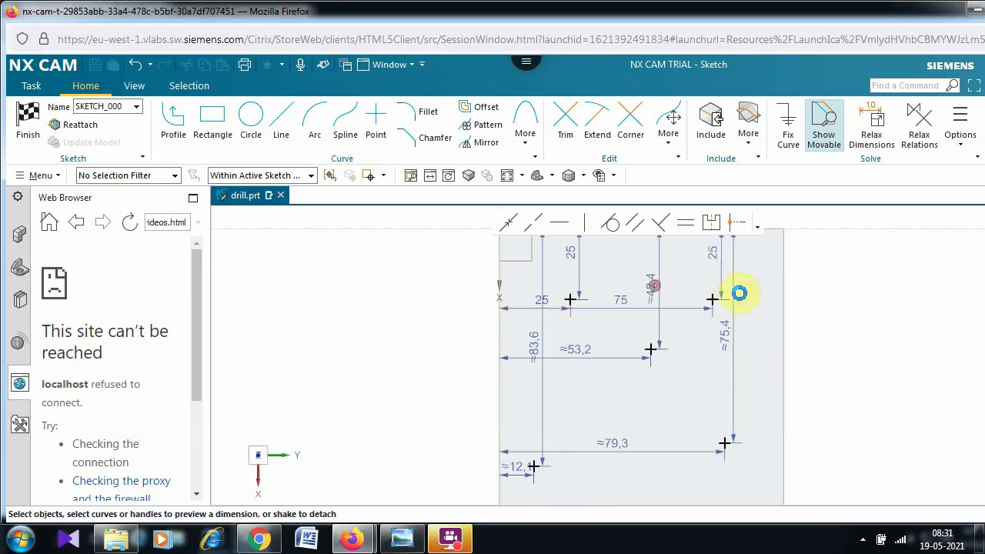
pyautogui.write('50')
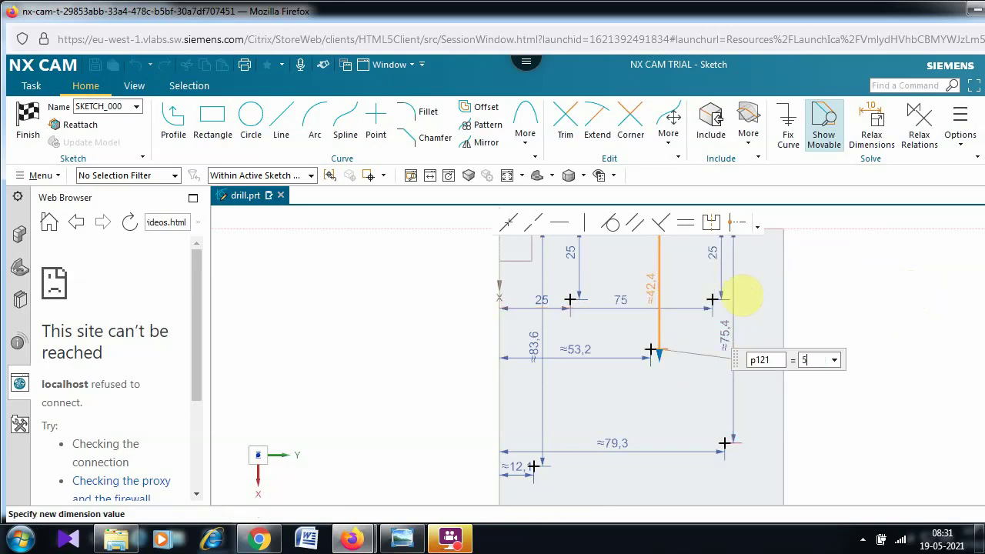
pyautogui.press('Return')
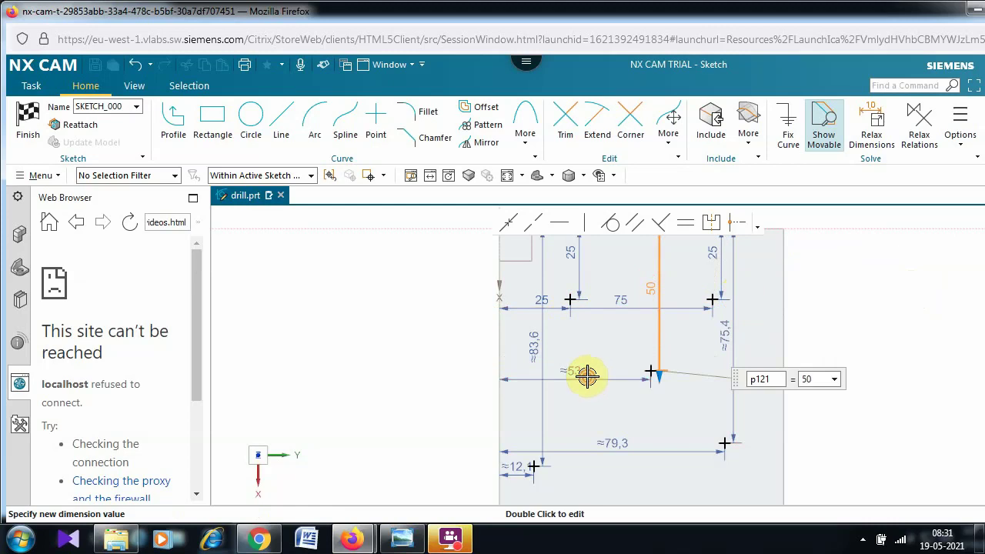
pyautogui.doubleClick(588, 377)
pyautogui.write('50')
pyautogui.press('Return')
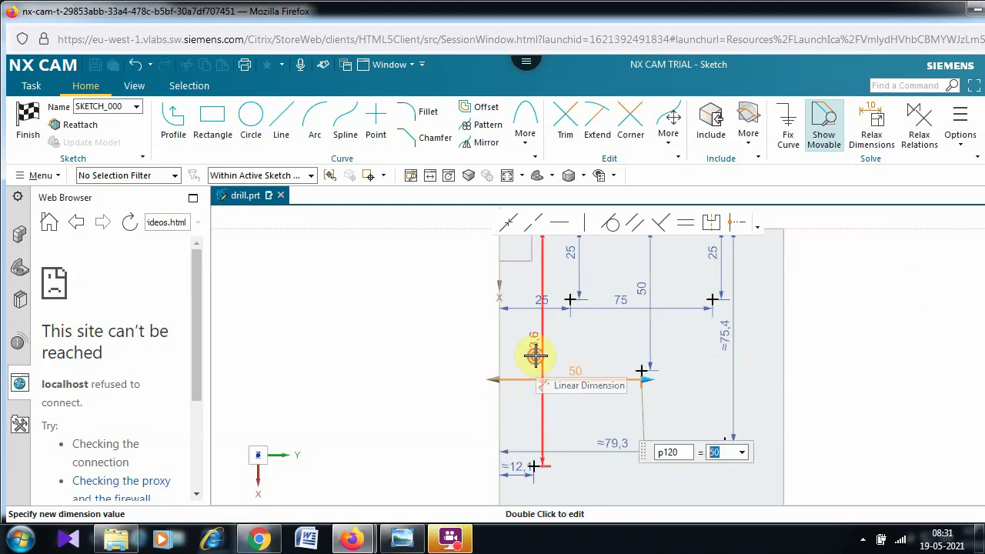
# - Set the lower-left hole point's vertical distance to 75 mm in the sketch
pyautogui.click(604, 353)
pyautogui.doubleClick(604, 353)
pyautogui.write('75')
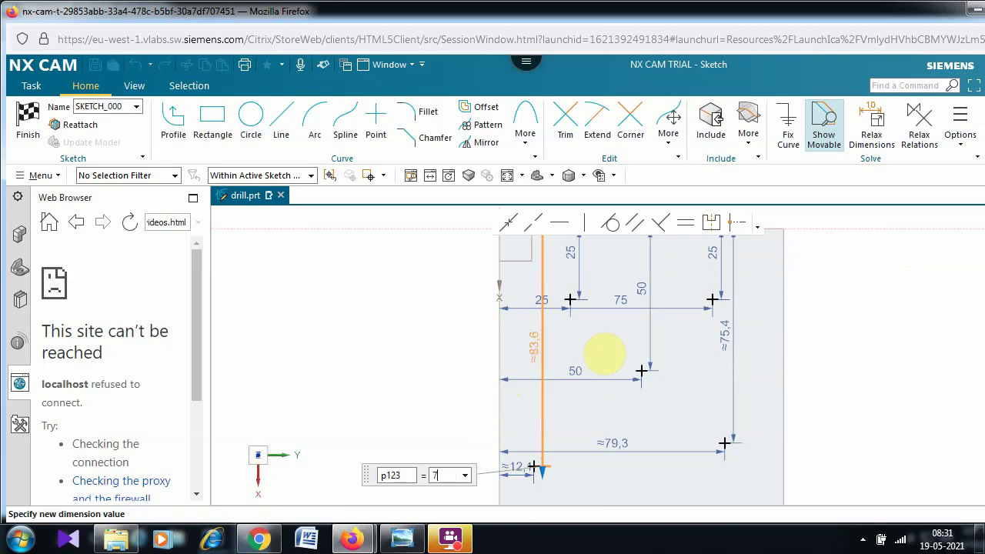
pyautogui.press('Return')
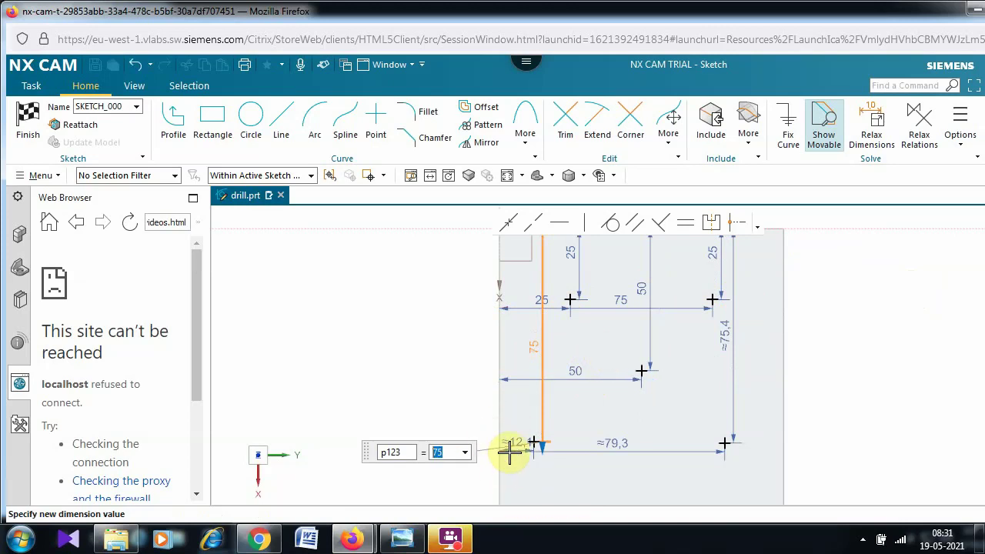
# - Set the horizontal distance of the lower-right hole point to 75 mm and of the lower-left hole point to 25 mm
pyautogui.doubleClick(648, 471)
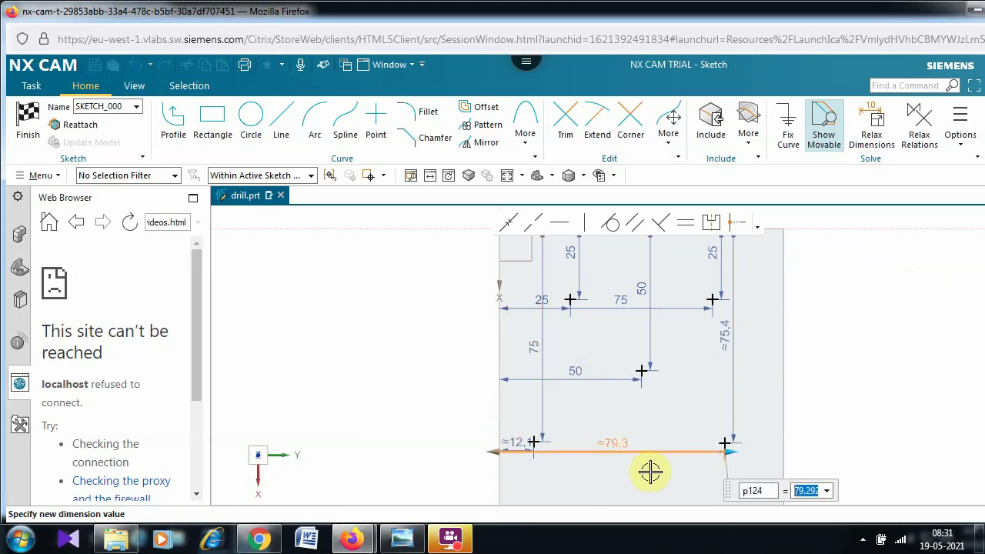
pyautogui.press('Return')
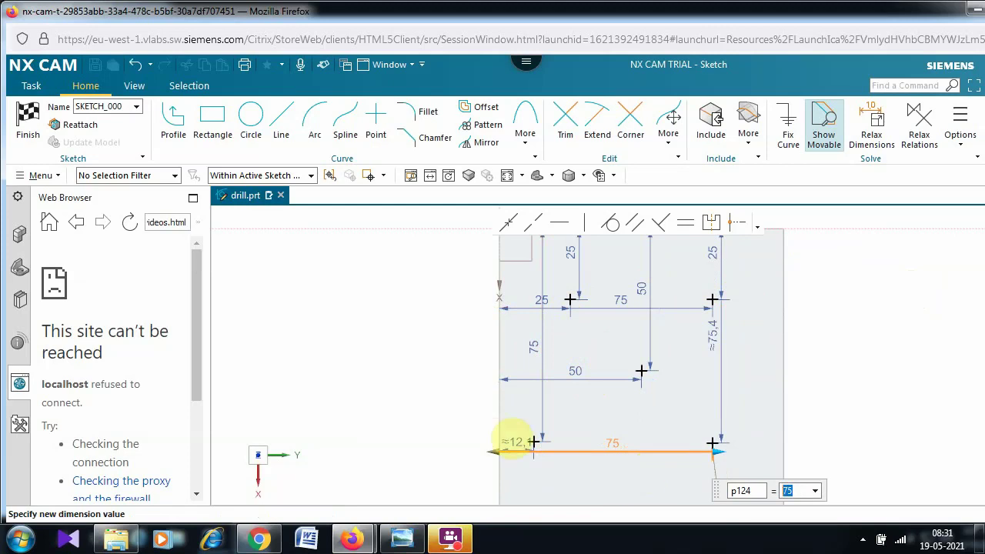
pyautogui.click(526, 437)
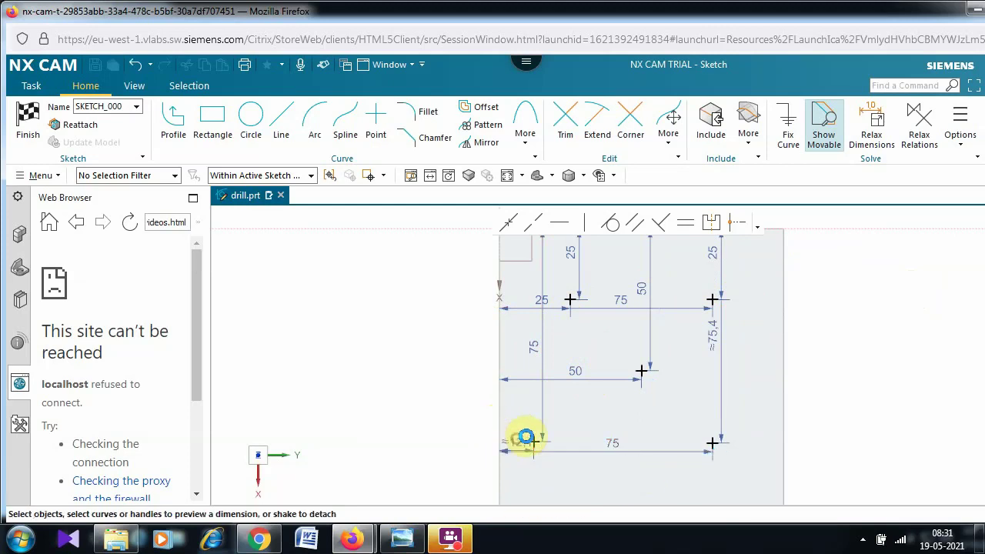
pyautogui.doubleClick(526, 438)
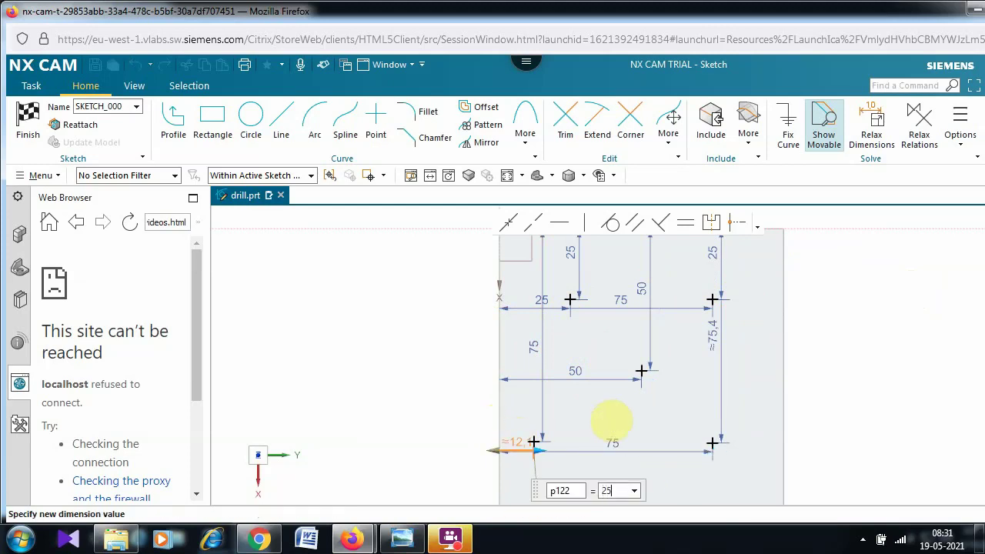
pyautogui.write('25')
pyautogui.press('Return')
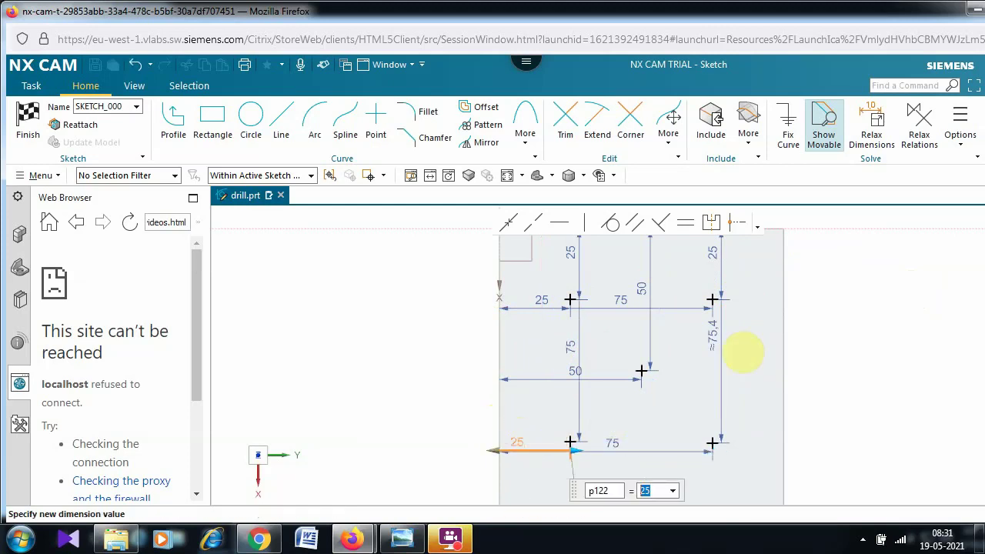
# - Set the vertical distance of the lower-right hole point to 75 mm in the sketch
pyautogui.doubleClick(716, 331)
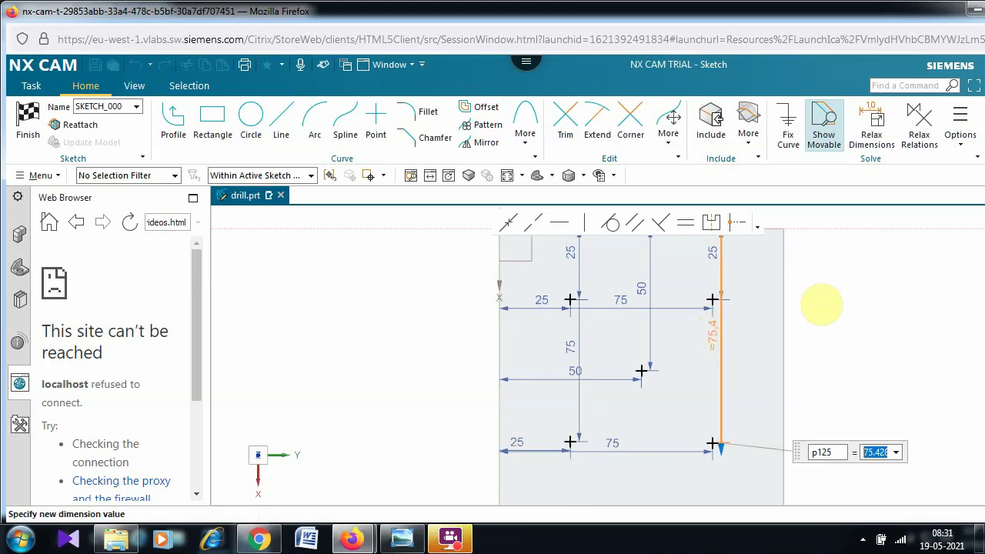
pyautogui.write('75')
pyautogui.press('Return')
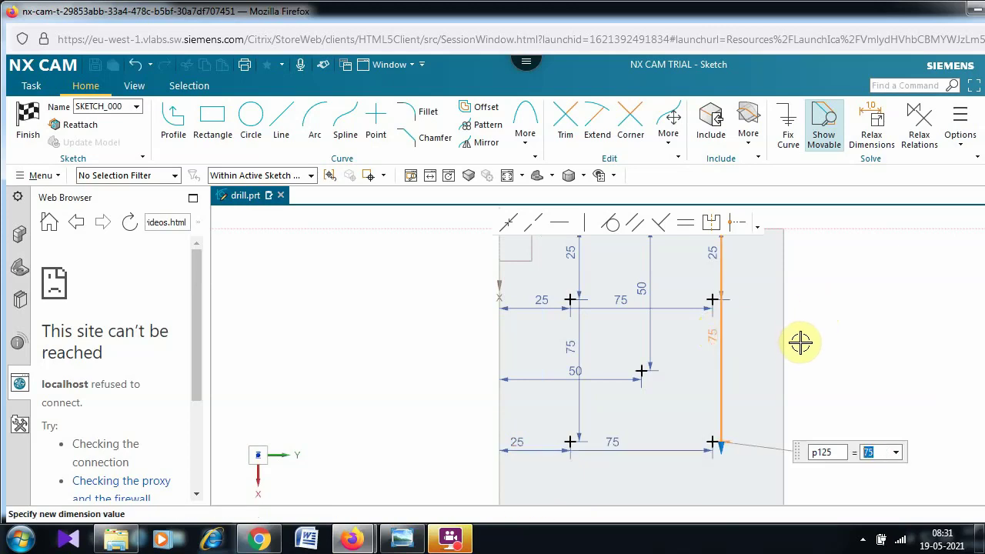
pyautogui.click(467, 315)
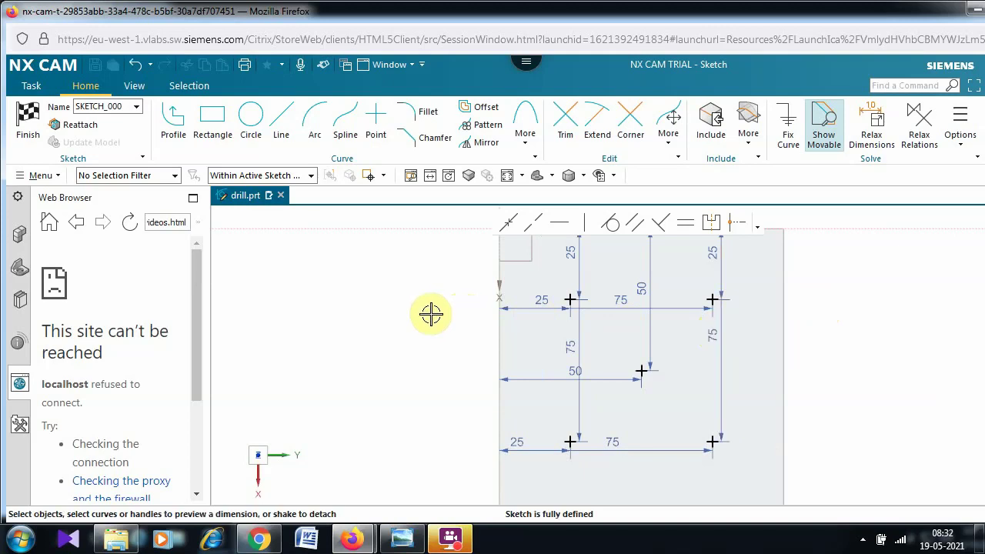
# - Finish the sketch and create five simple 10 mm holes through the block at its points, subtracting them from the body
pyautogui.click(28, 114)
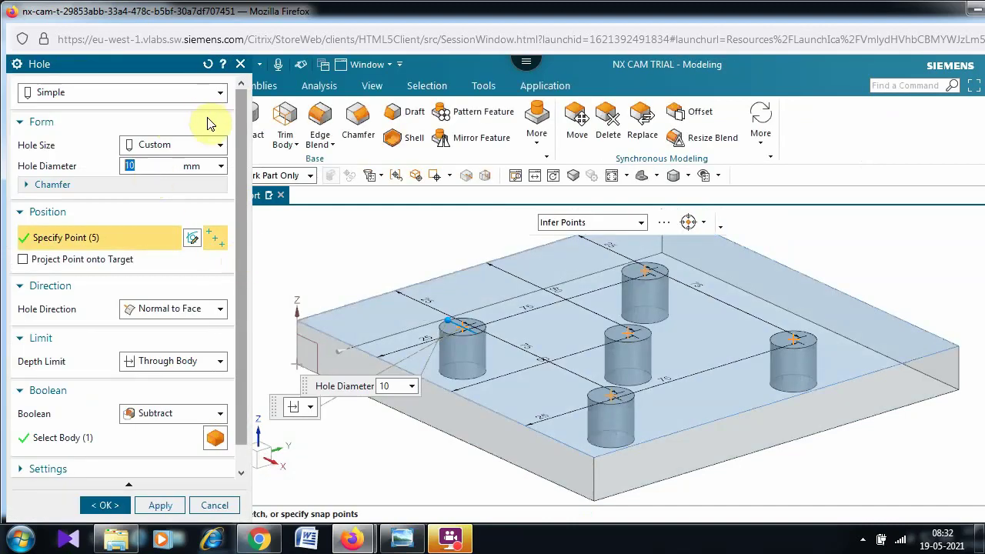
pyautogui.click(221, 96)
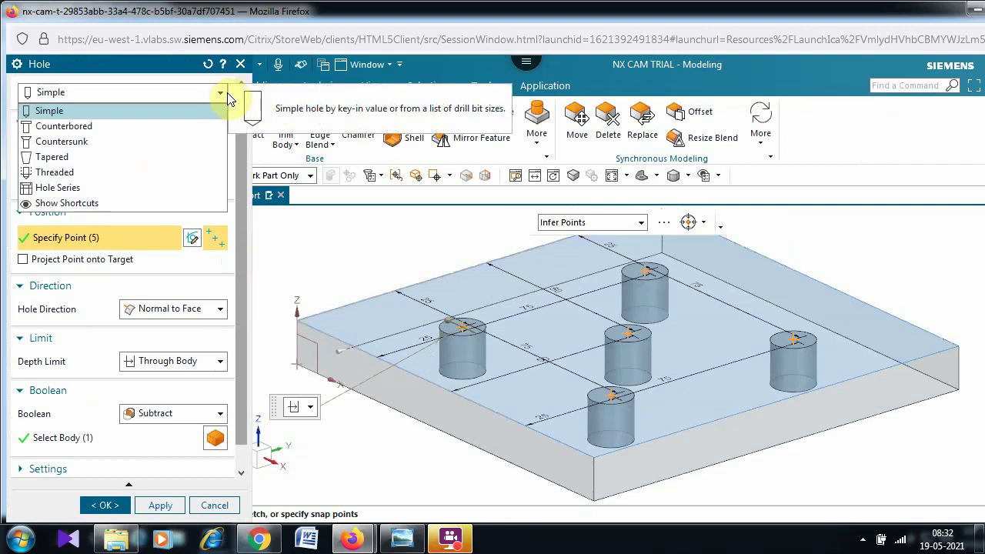
pyautogui.click(223, 94)
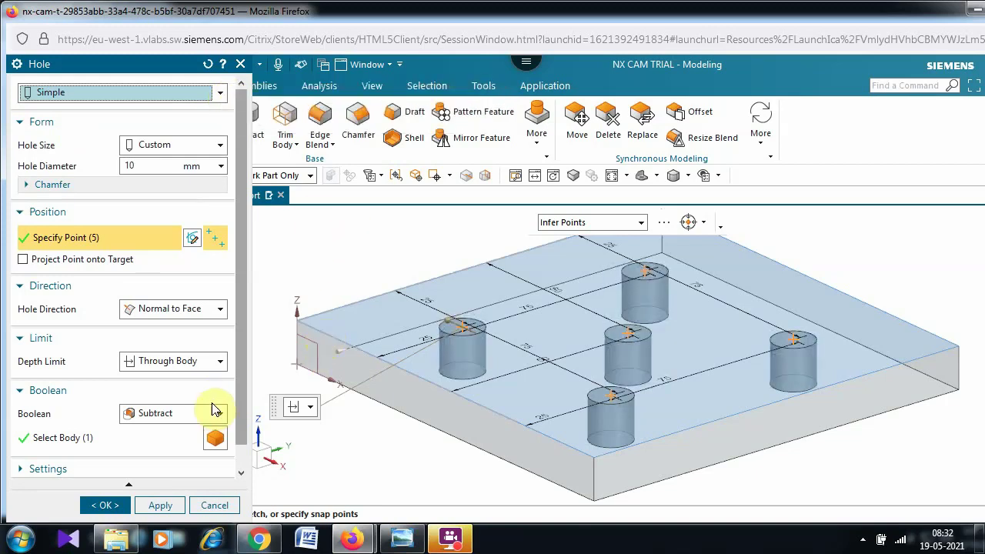
pyautogui.click(114, 507)
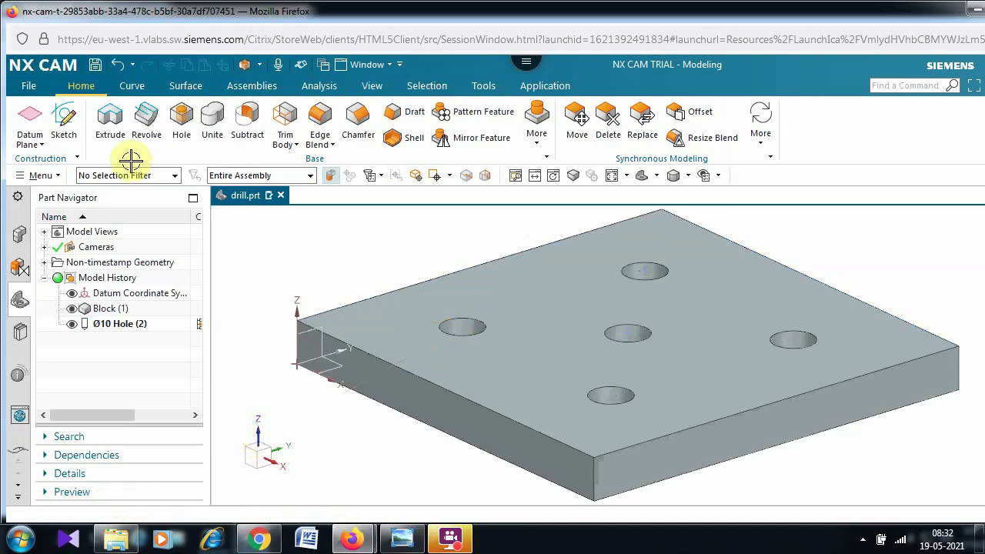
# - Save the drill part with its five holes
pyautogui.click(35, 86)
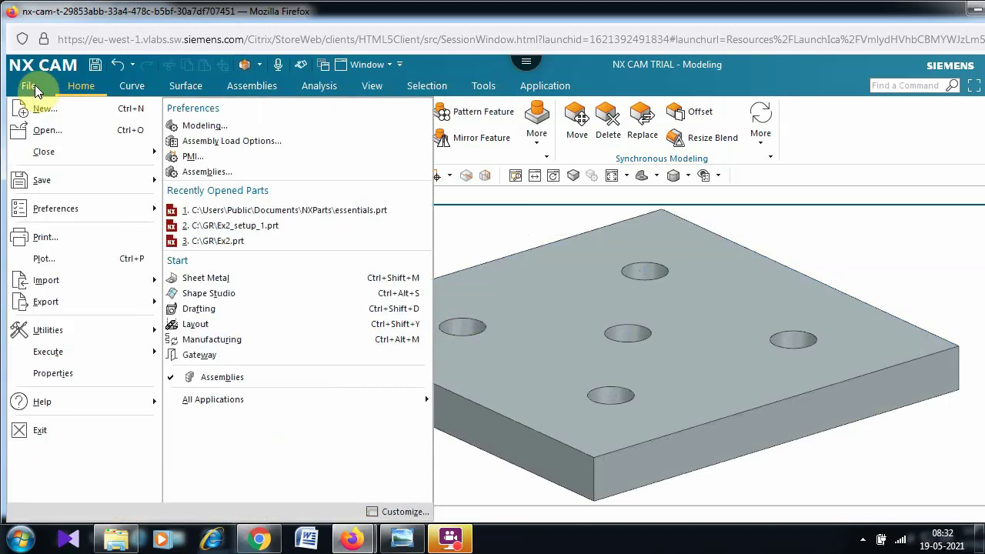
pyautogui.moveTo(68, 174)
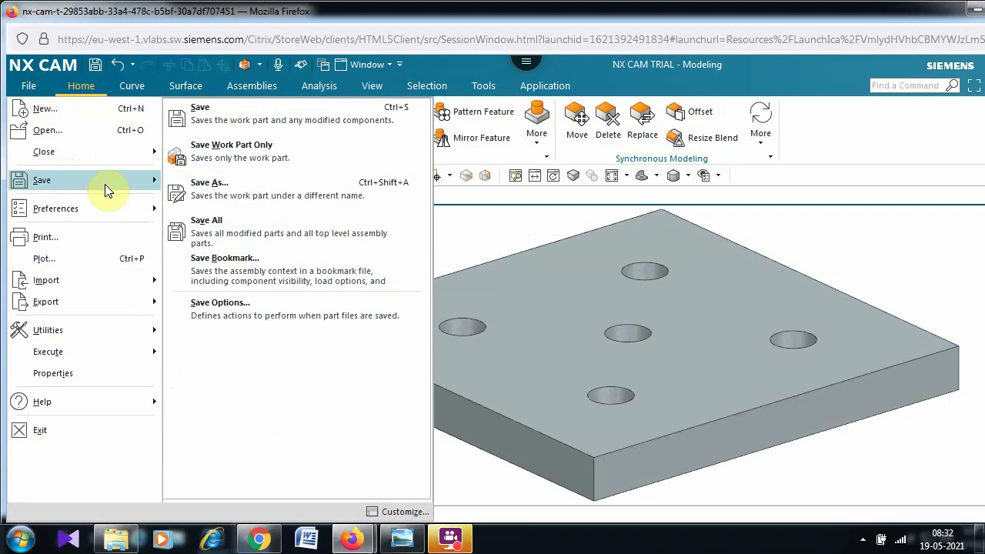
pyautogui.click(286, 123)
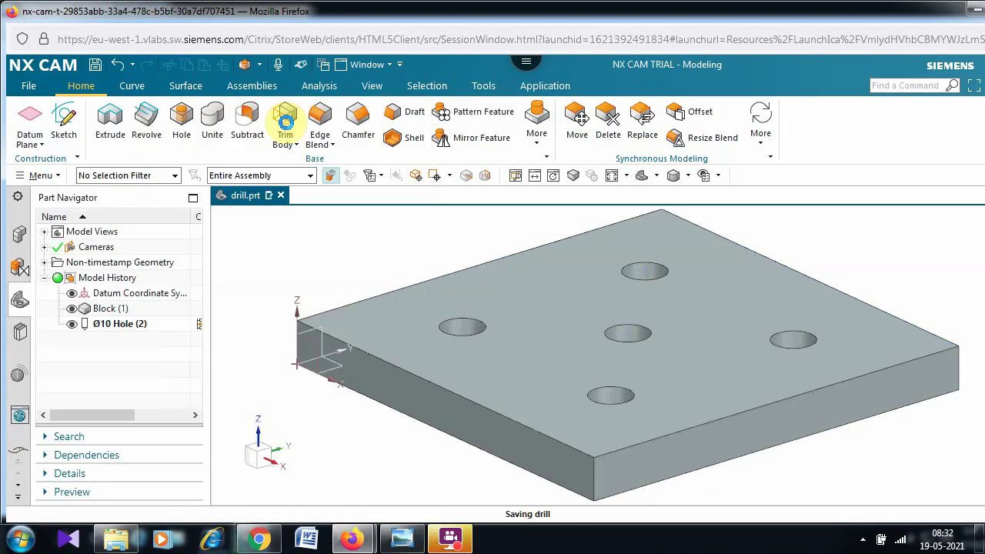
# - Create the manufacturing setup drill_setup_1.prt in C:\GR\ from the Prismatic Milling and Hole making template, in millimetres
pyautogui.click(32, 87)
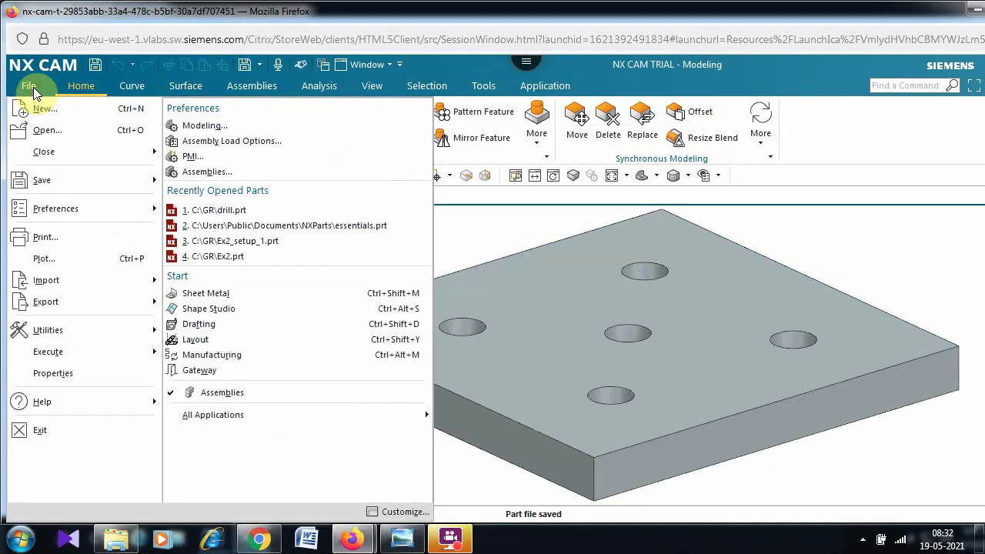
pyautogui.click(66, 111)
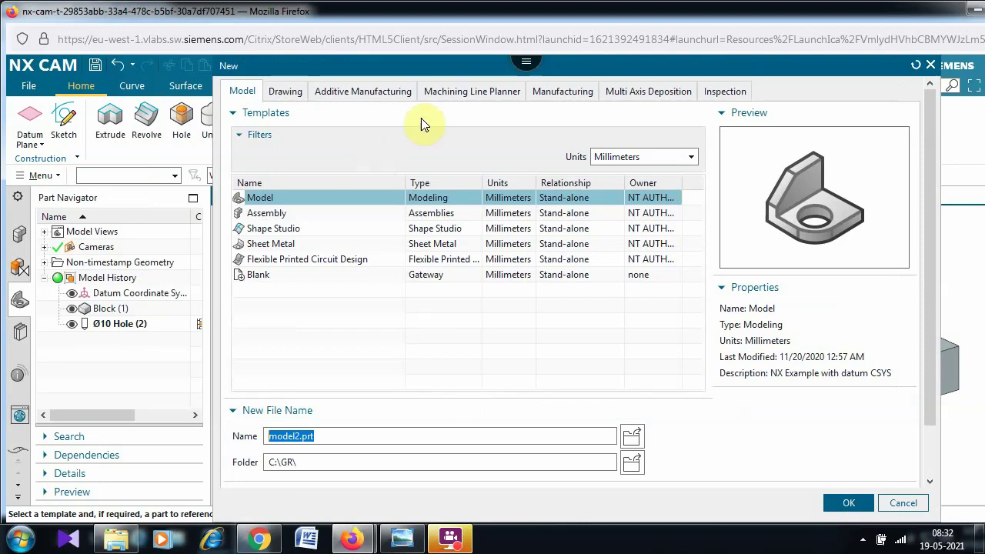
pyautogui.click(560, 92)
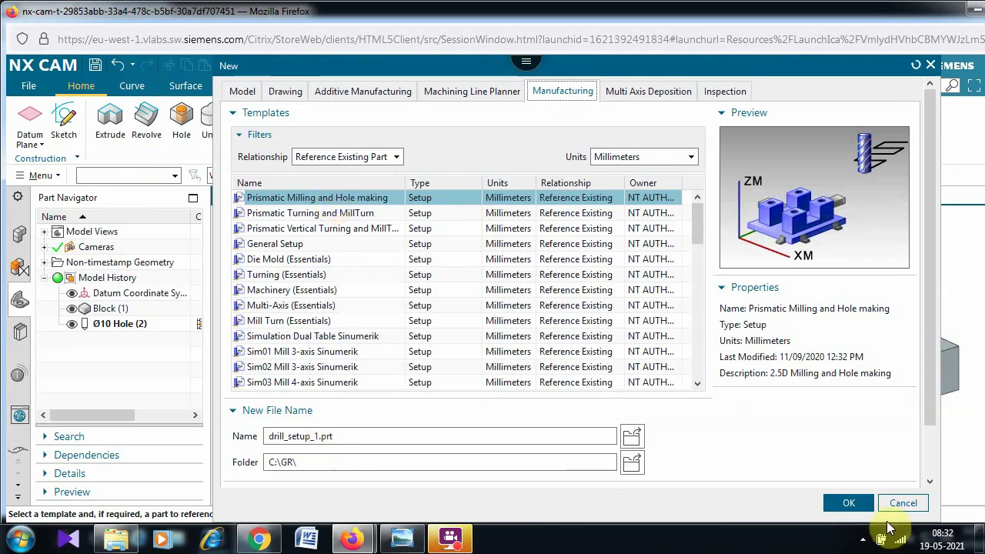
pyautogui.click(842, 503)
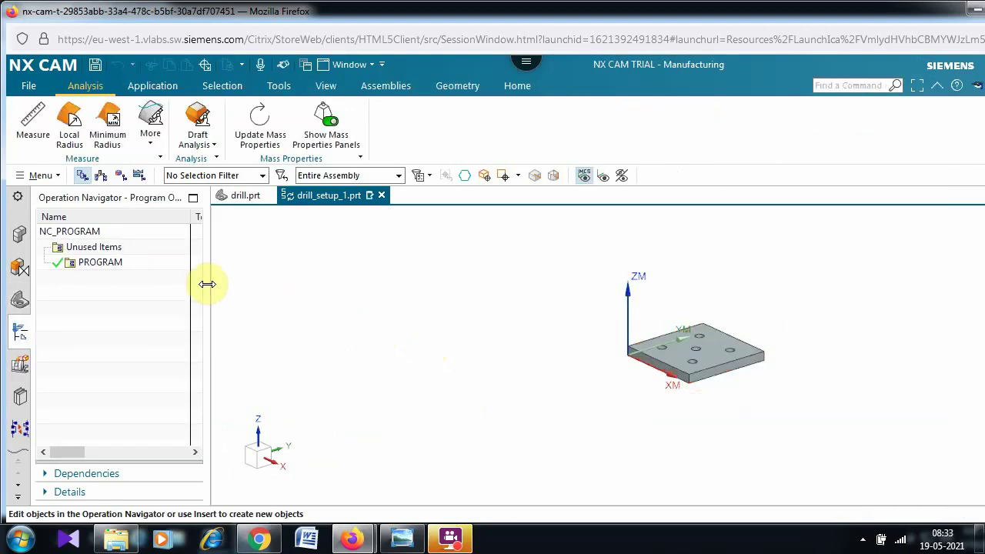
# - Show the operations by geometry and assign the drilled block as the part geometry of WORKPIECE under MCS_MAIN
pyautogui.click(121, 176)
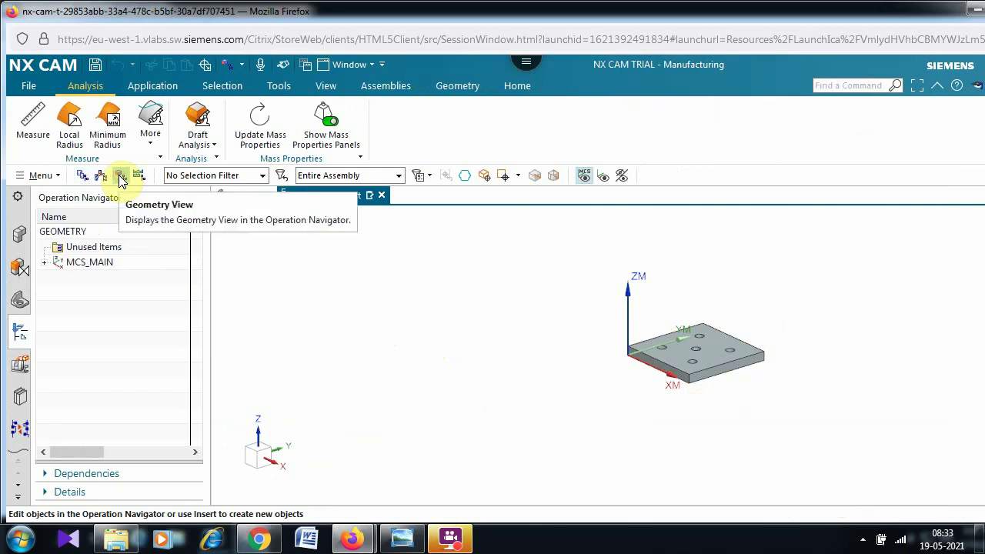
pyautogui.click(45, 263)
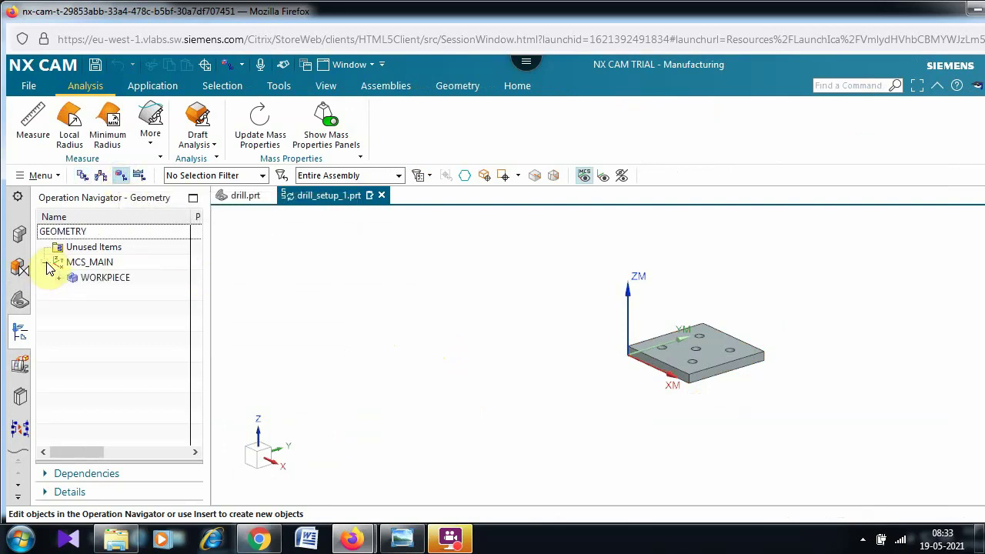
pyautogui.click(113, 279)
pyautogui.doubleClick(113, 279)
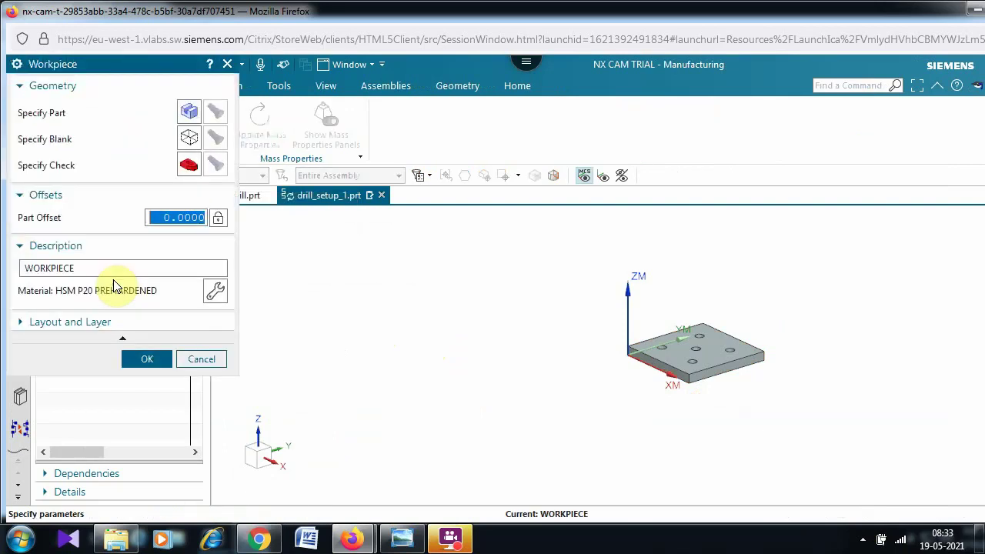
pyautogui.click(189, 111)
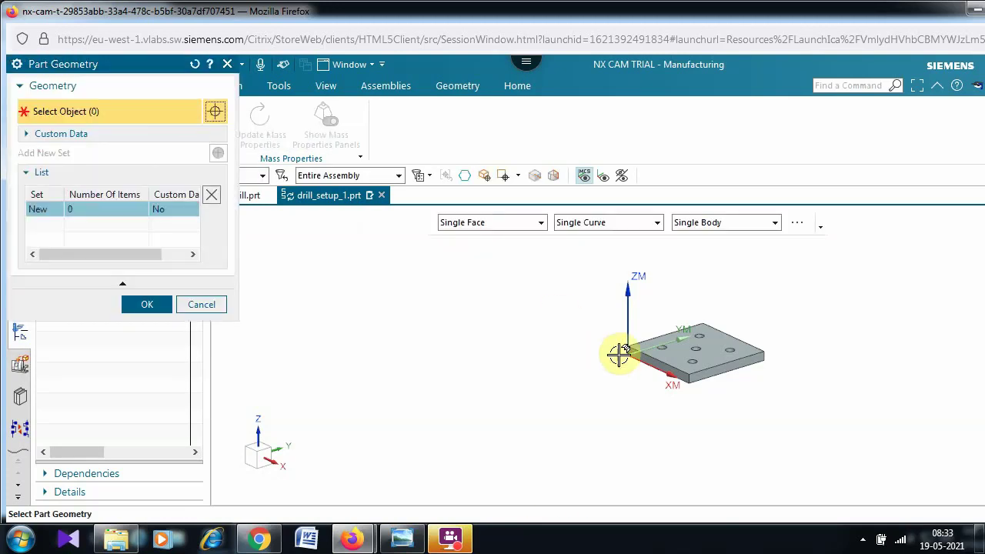
pyautogui.click(655, 351)
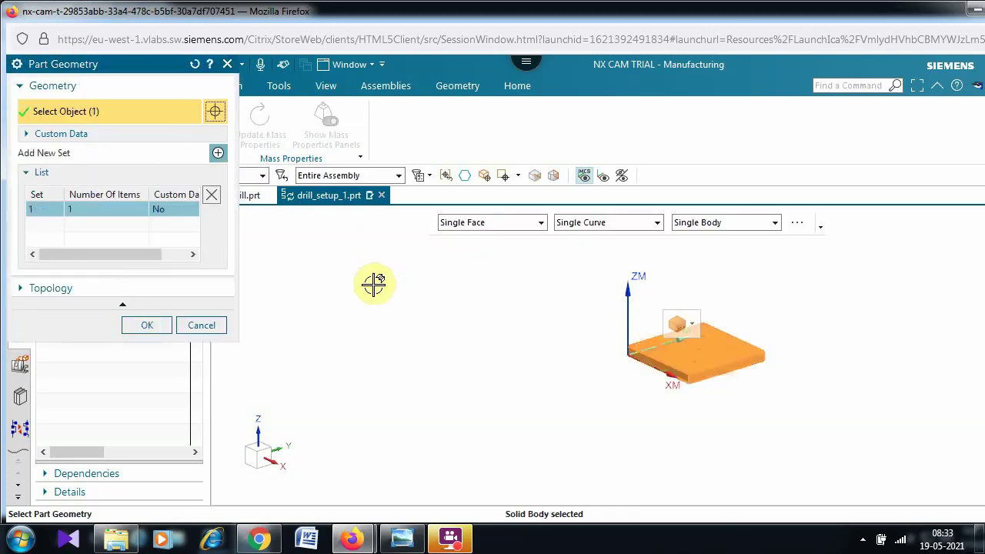
pyautogui.click(146, 325)
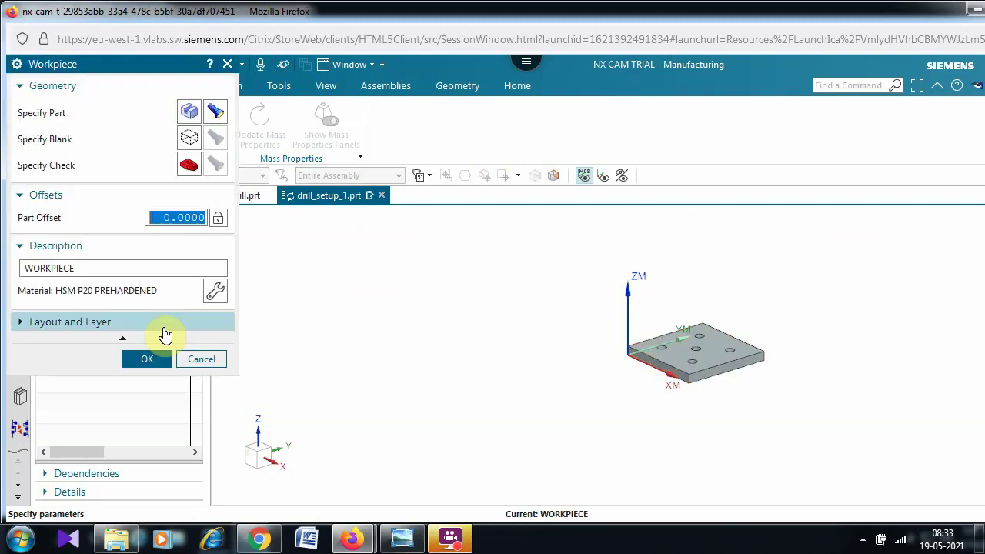
pyautogui.click(270, 165)
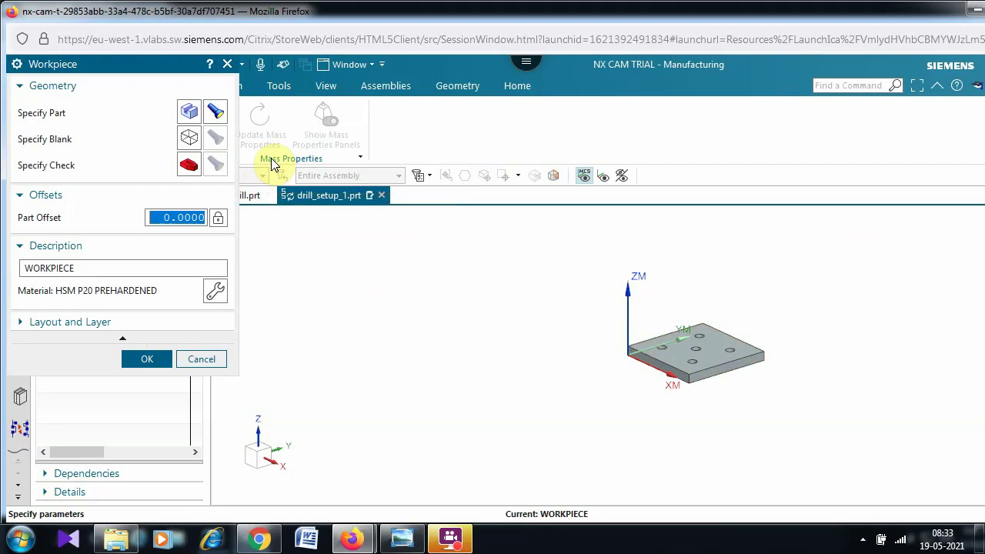
# - Define the WORKPIECE blank as a Bounding Block of 100 × 100 × 10 mm with Display Blank turned off
pyautogui.click(190, 138)
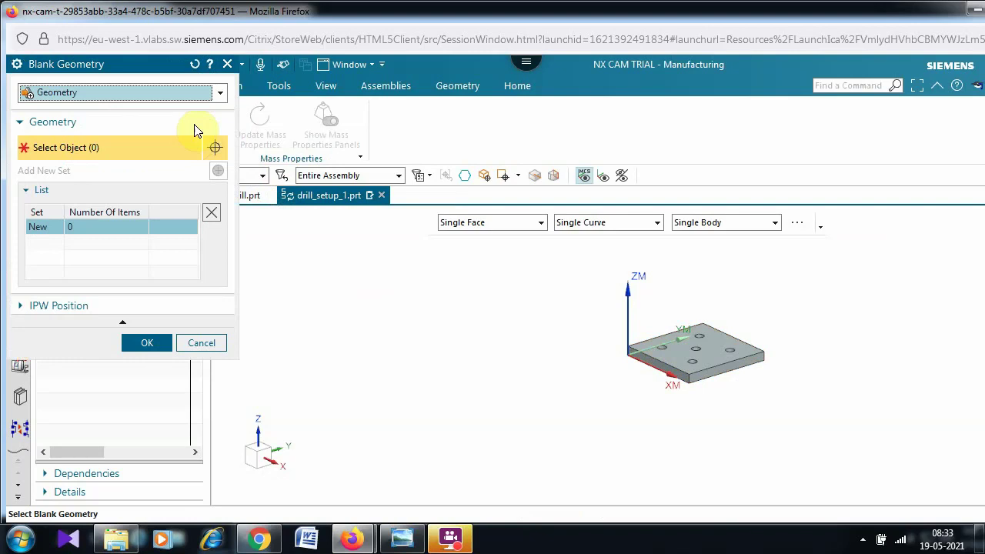
pyautogui.click(218, 92)
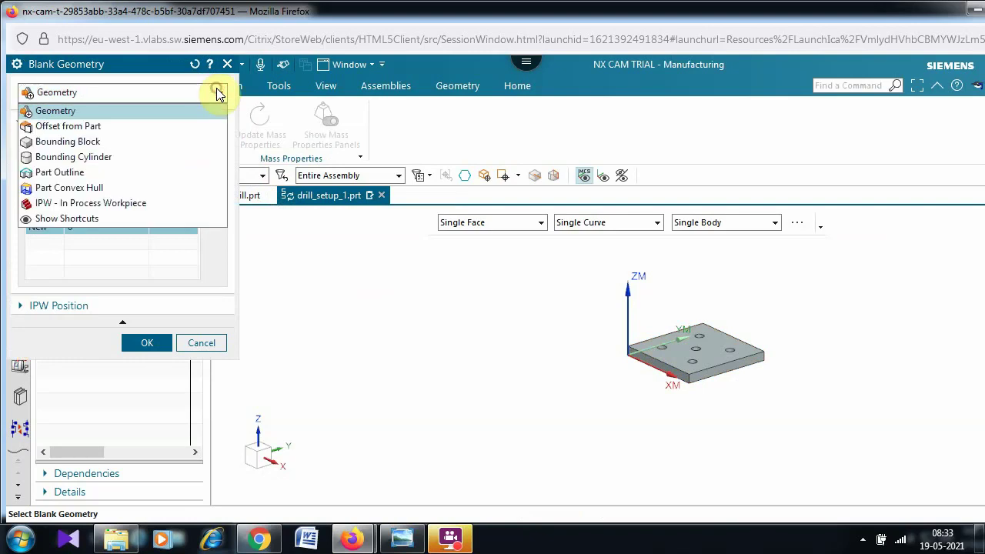
pyautogui.click(184, 142)
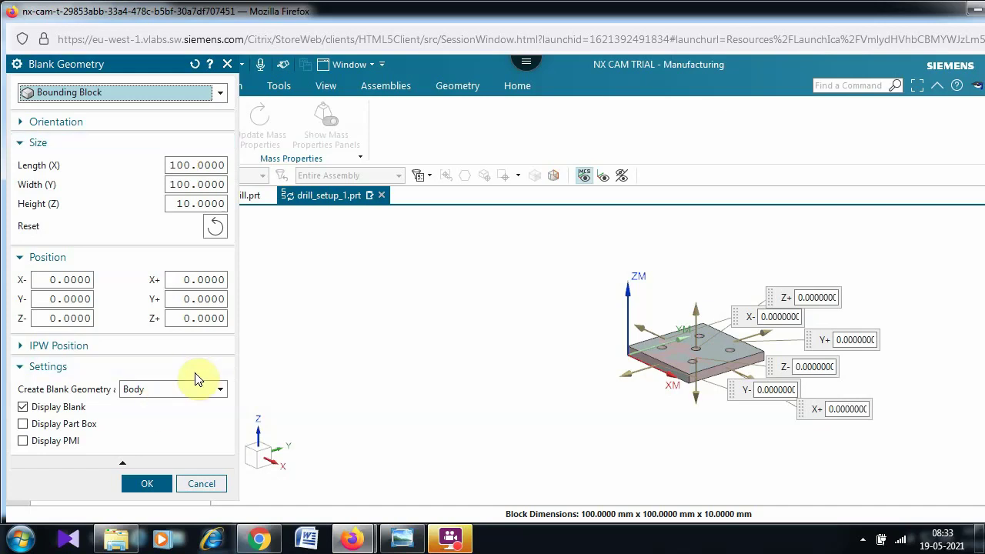
pyautogui.click(24, 408)
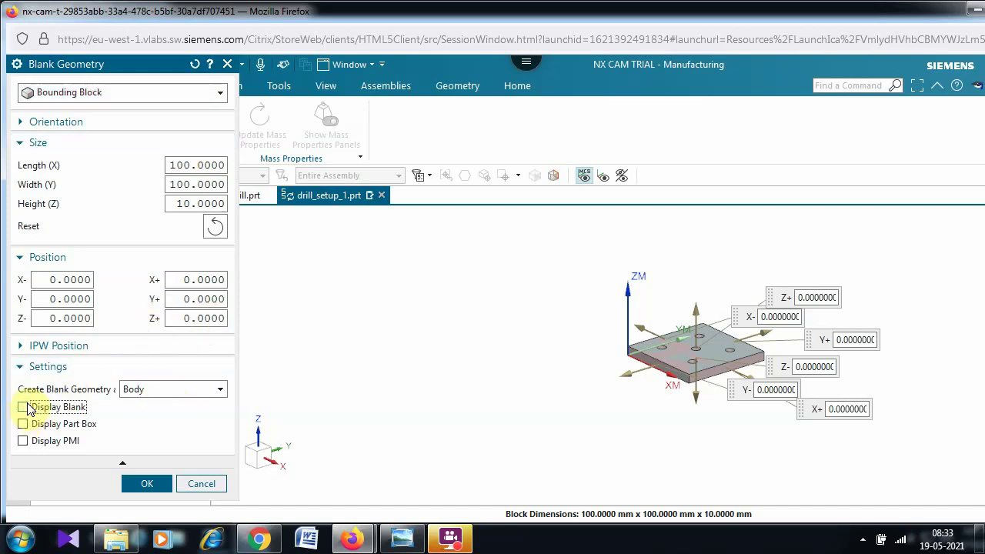
pyautogui.click(147, 485)
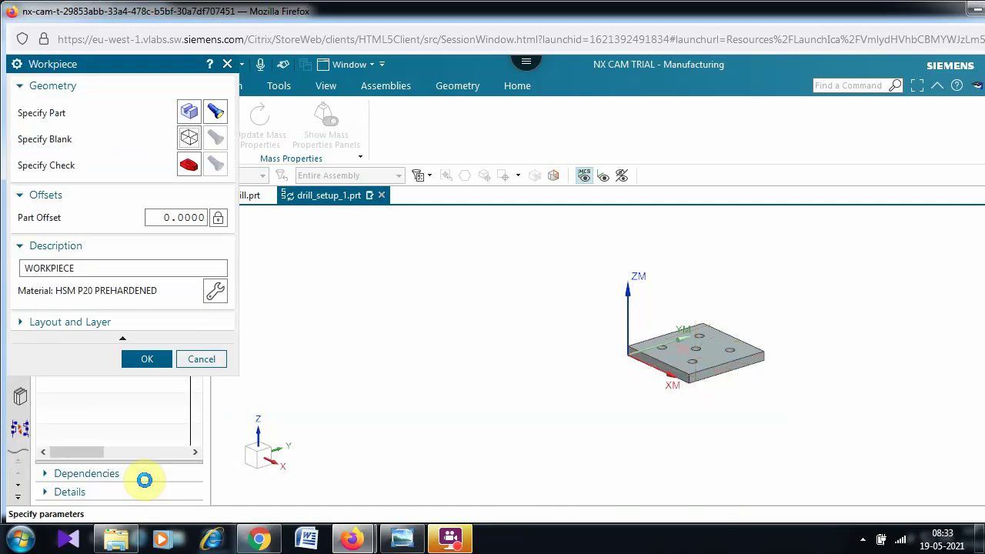
pyautogui.click(145, 358)
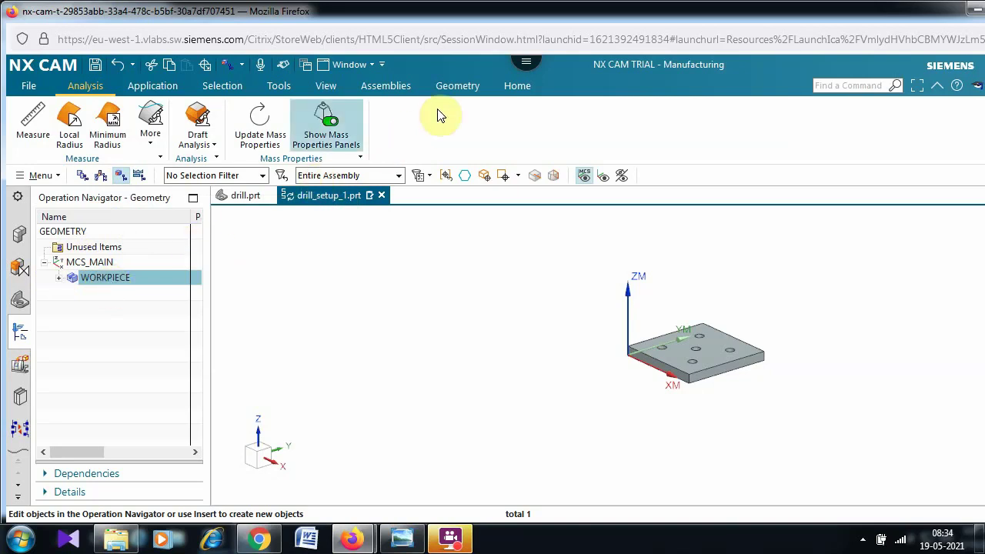
# - Create a hole_making operation of the Drilling subtype named DRILLING, with geometry MCS_LOCAL and method BORE_METHOD
pyautogui.click(516, 86)
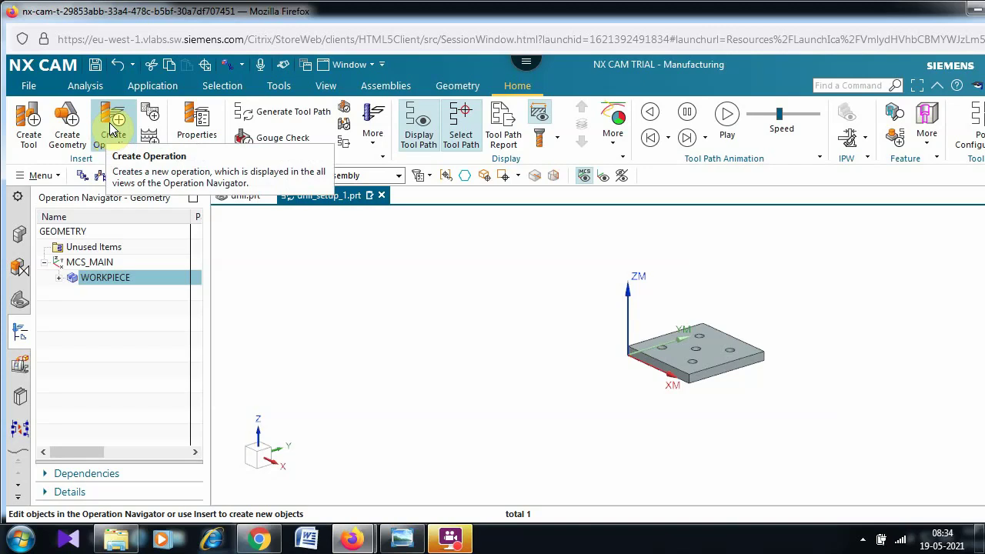
pyautogui.click(111, 126)
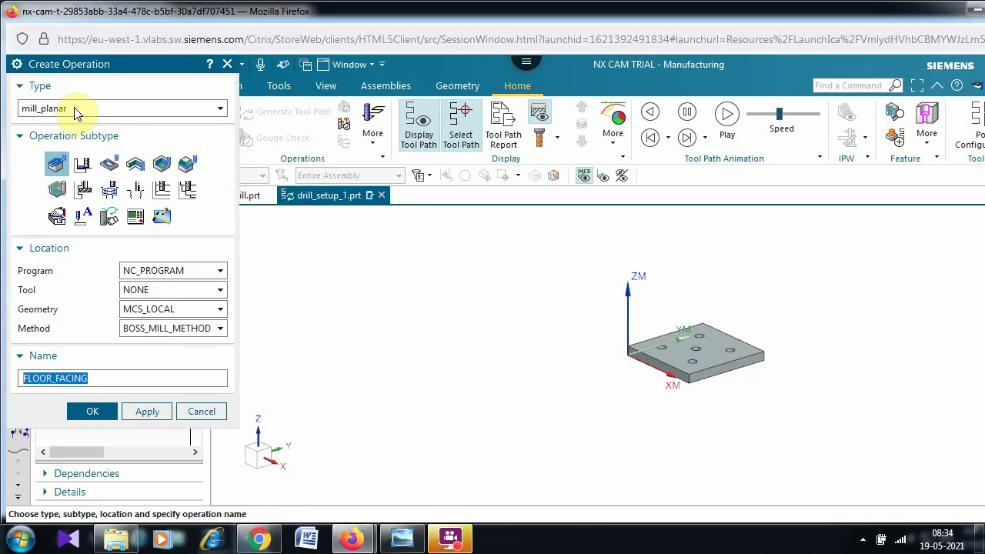
pyautogui.click(75, 110)
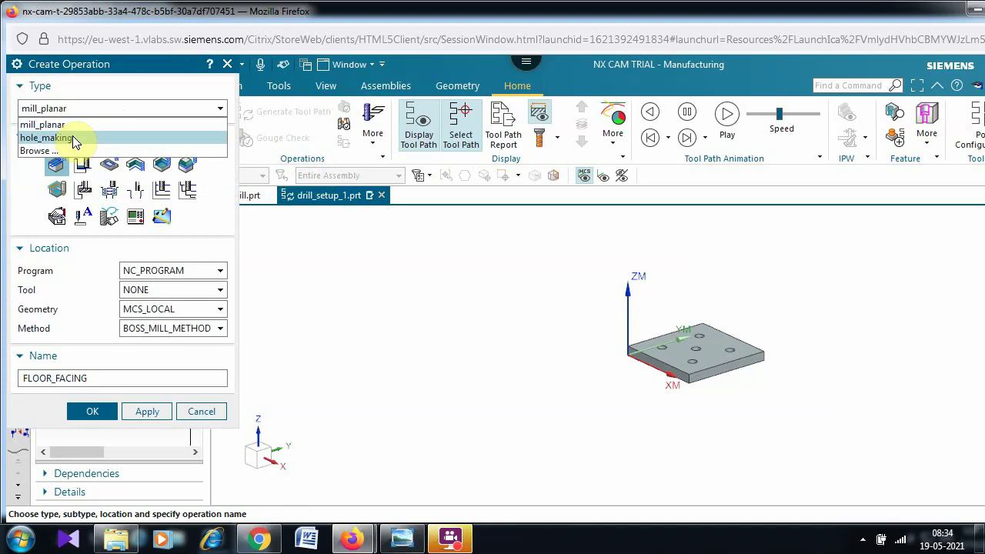
pyautogui.click(73, 138)
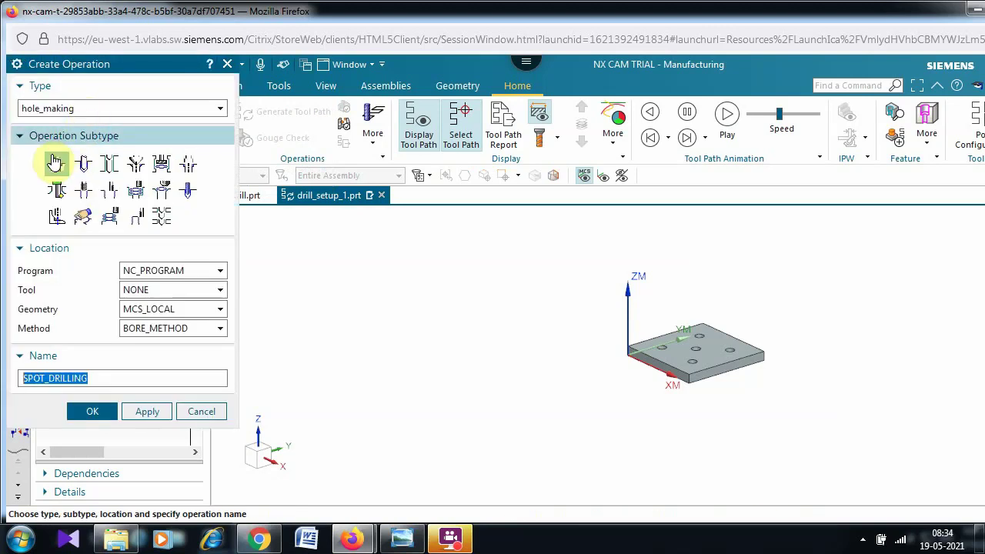
pyautogui.moveTo(63, 168)
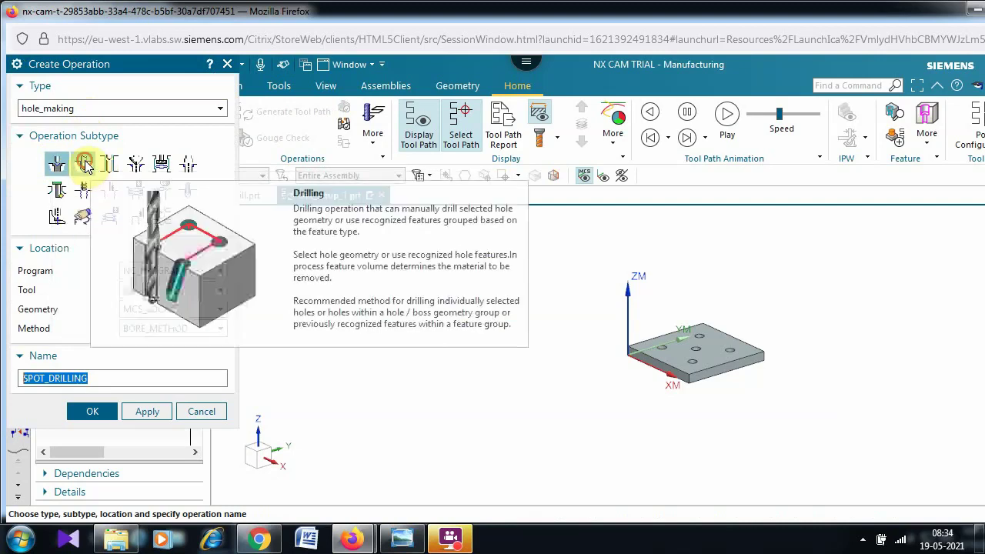
pyautogui.click(84, 163)
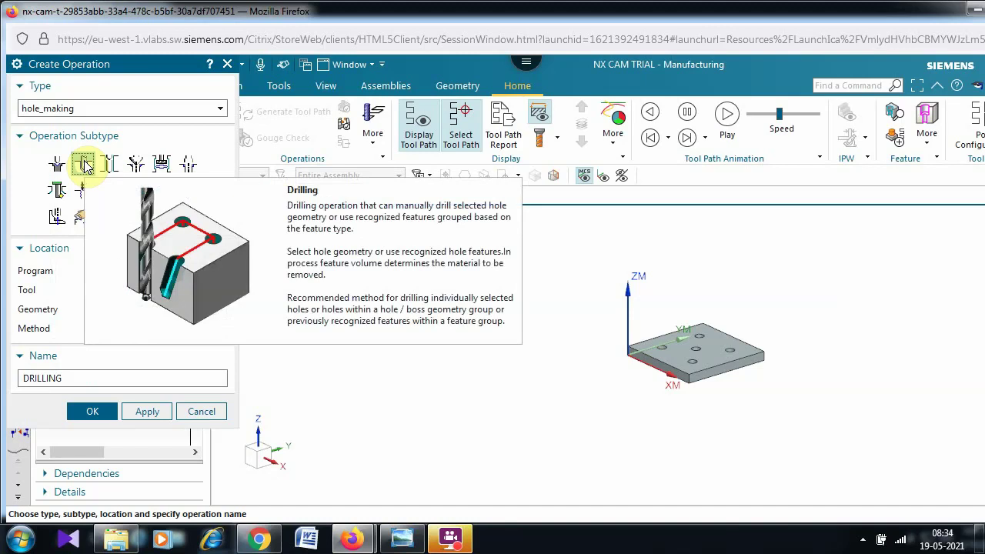
pyautogui.click(94, 418)
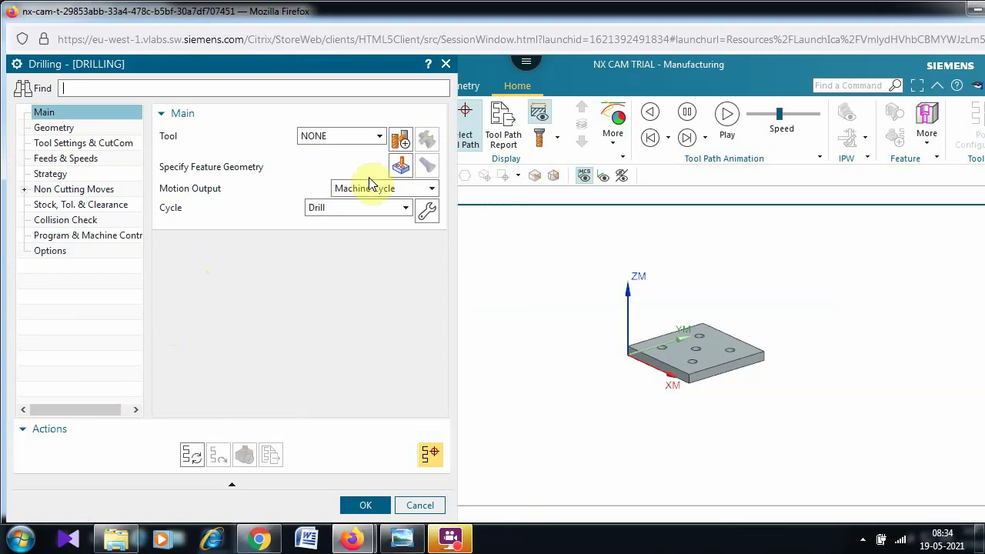
# - Create a new hole_making tool of the STD_DRILL subtype in the CARRIER for the drilling operation
pyautogui.click(381, 138)
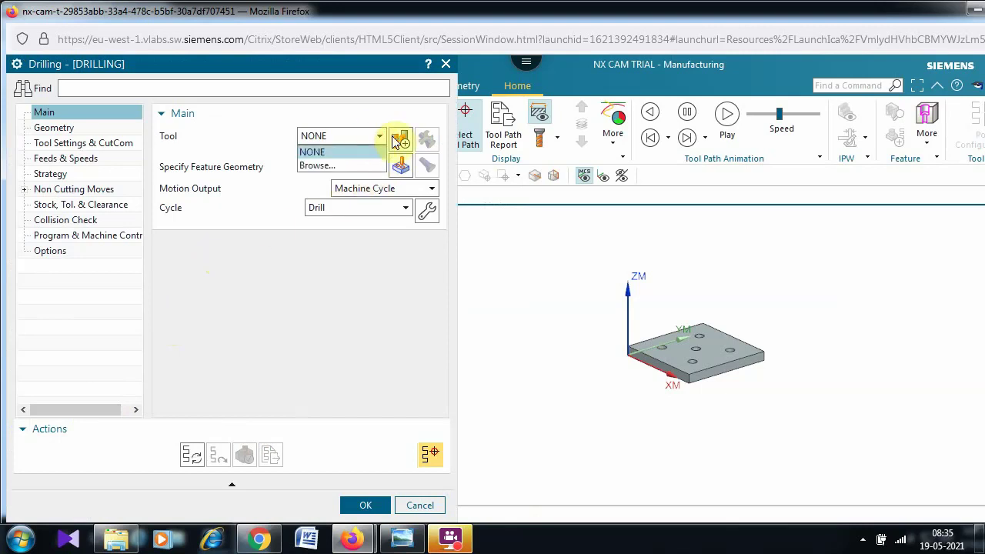
pyautogui.click(399, 140)
pyautogui.click(400, 140)
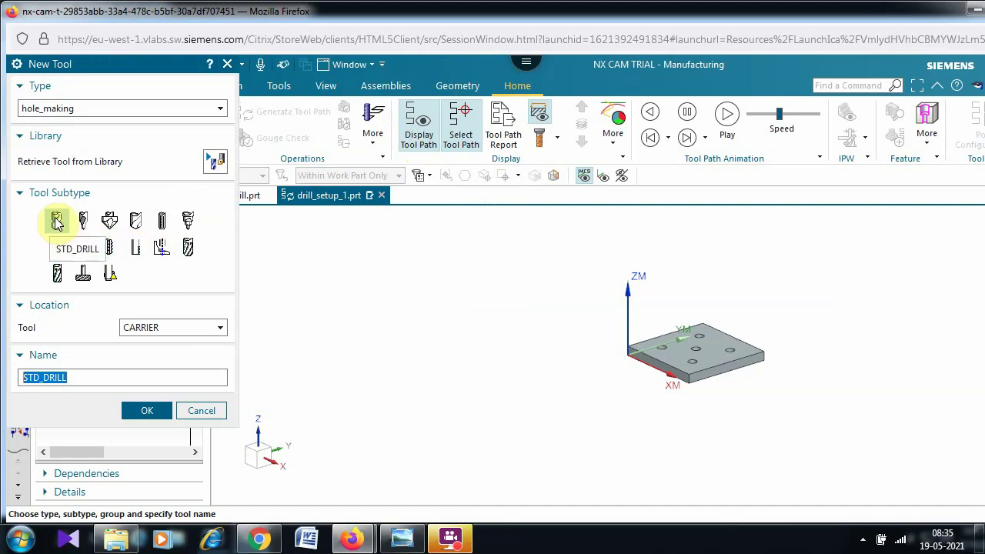
pyautogui.click(57, 221)
pyautogui.click(147, 412)
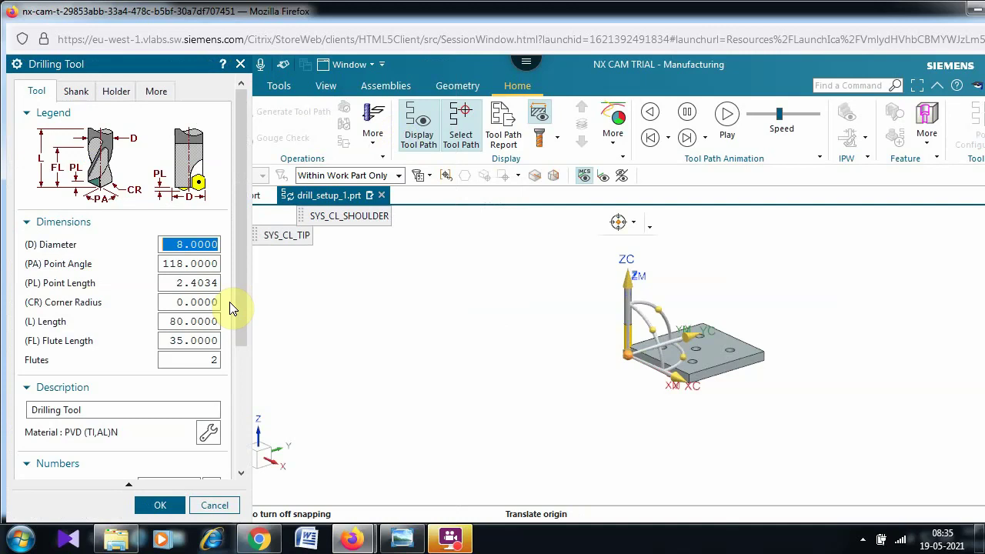
# - Set the drill's diameter to 10 mm and its tool number to 5, and accept the tool
pyautogui.write('10')
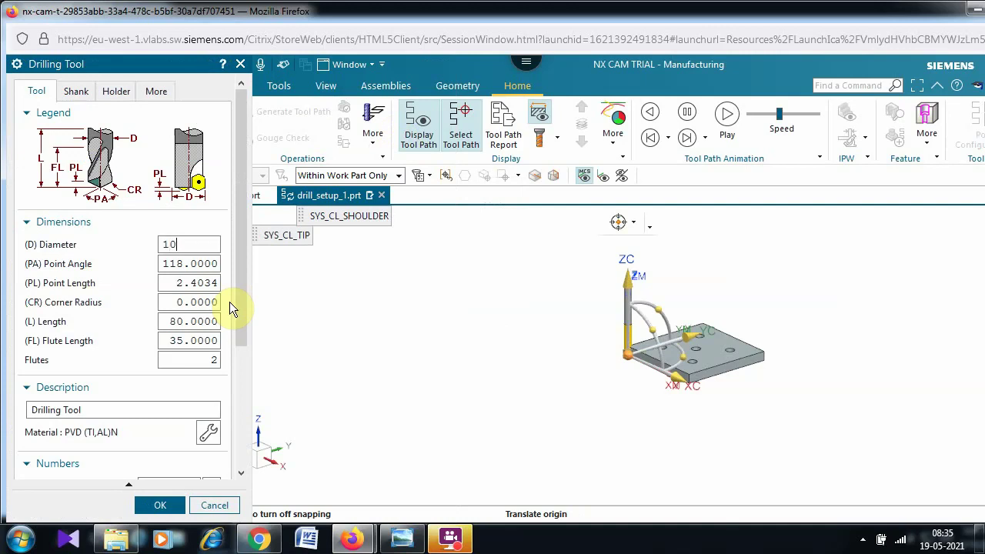
pyautogui.click(160, 504)
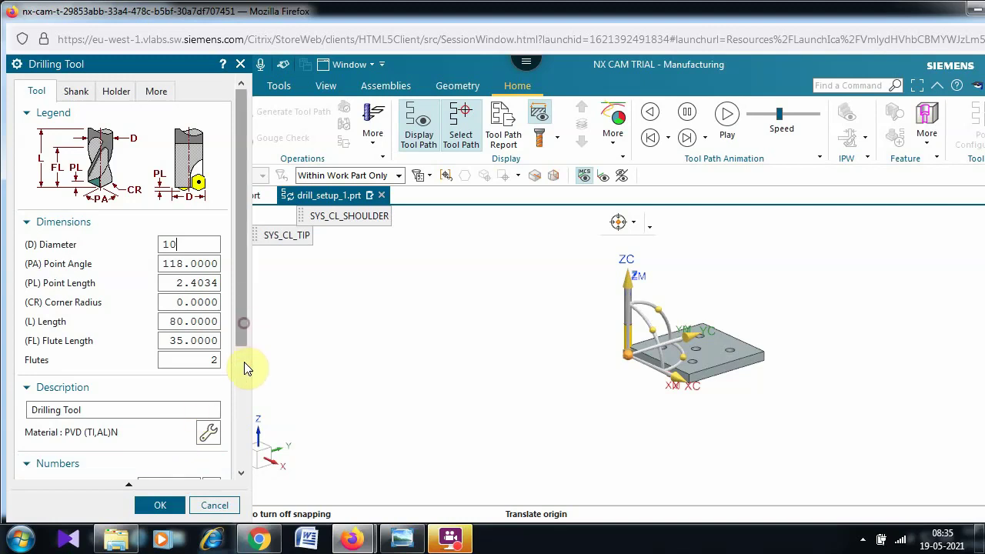
pyautogui.scroll(-3, 244, 370)
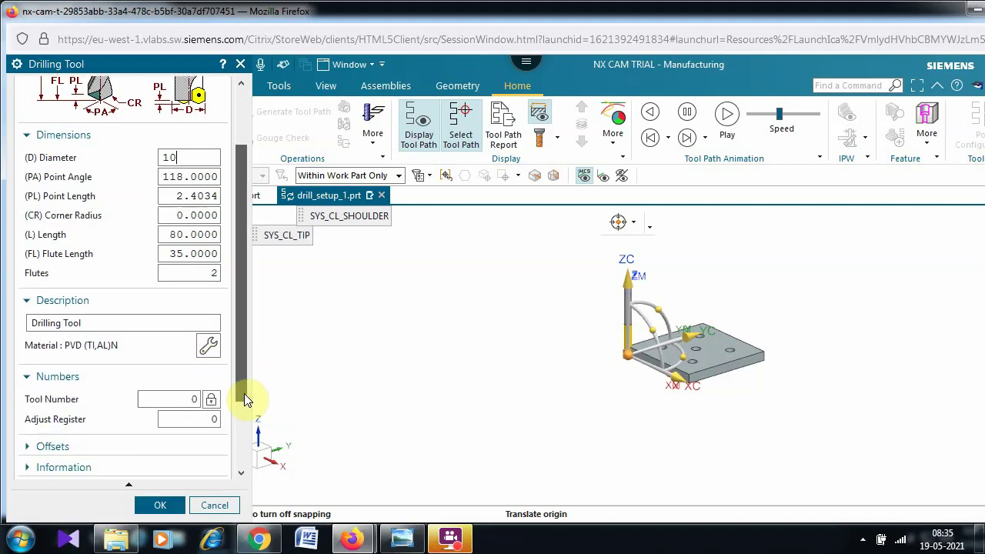
pyautogui.click(189, 374)
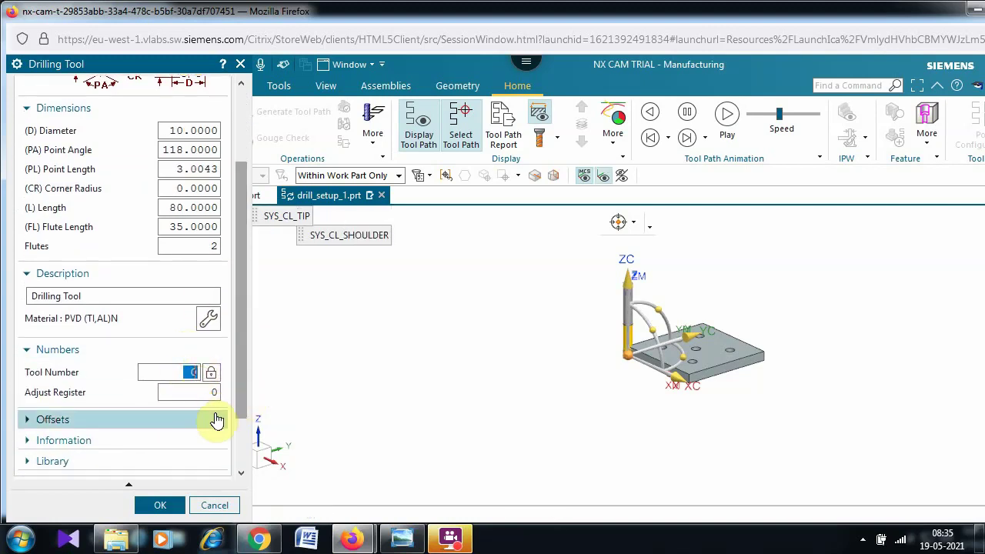
pyautogui.write('5')
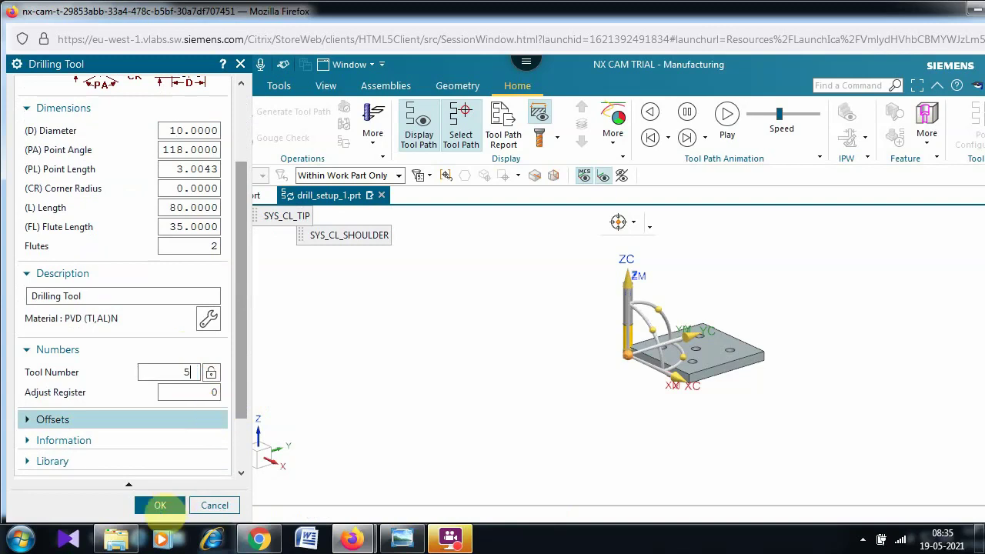
pyautogui.click(163, 505)
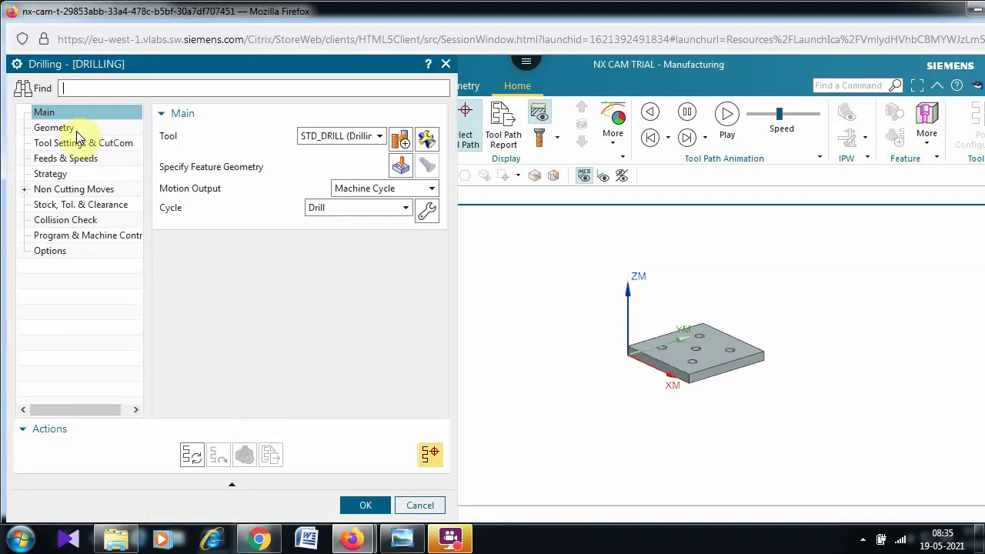
# - Change the drilling operation's geometry to WORKPIECE and return to its main settings
pyautogui.click(55, 127)
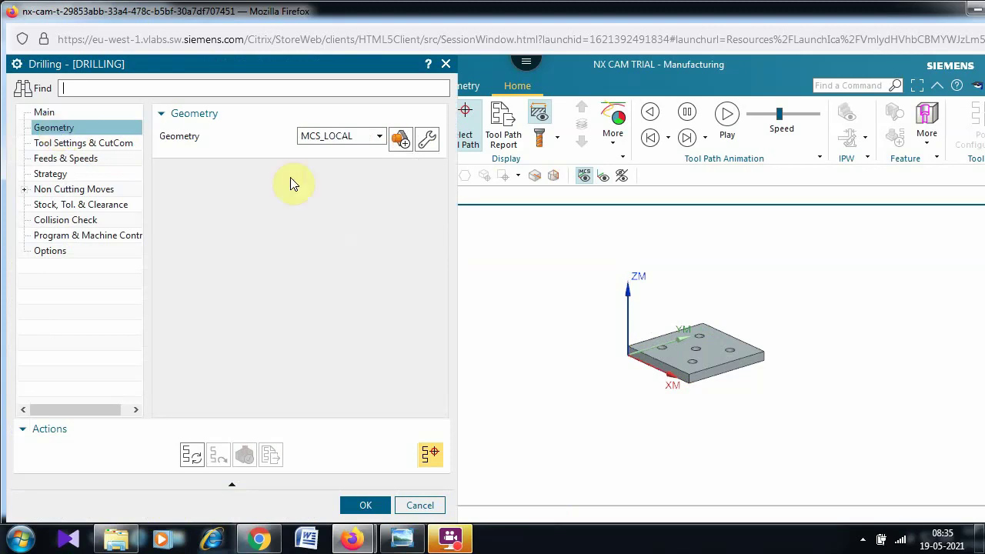
pyautogui.click(380, 137)
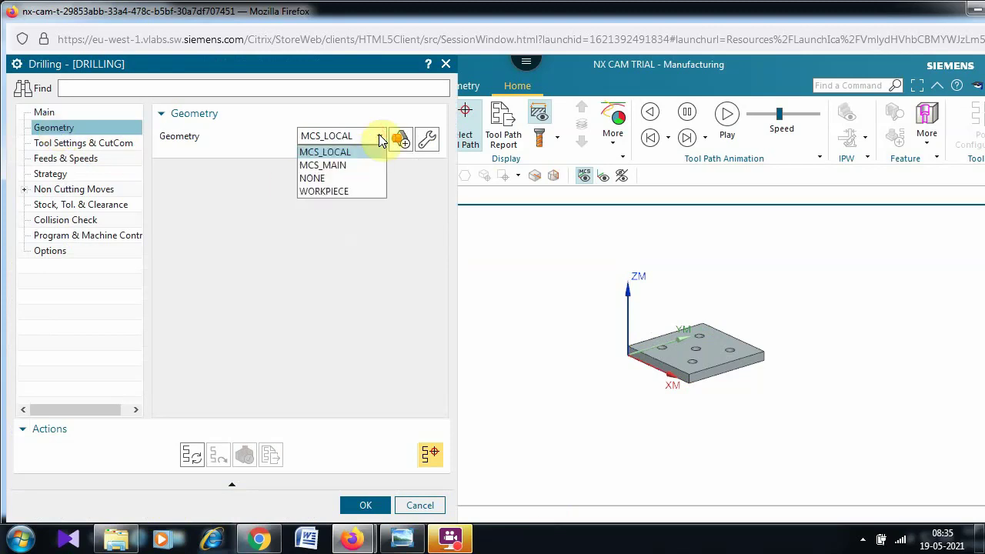
pyautogui.click(336, 192)
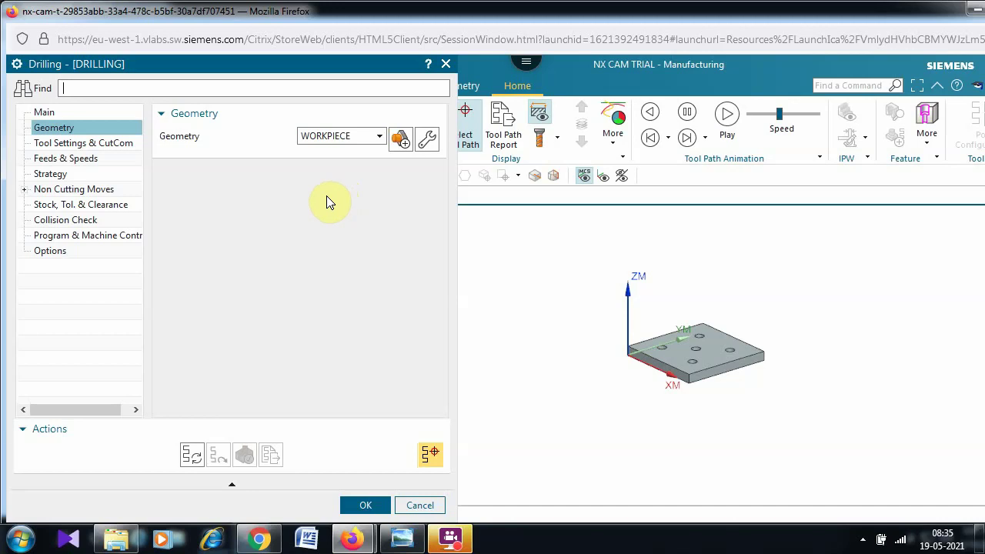
pyautogui.click(43, 113)
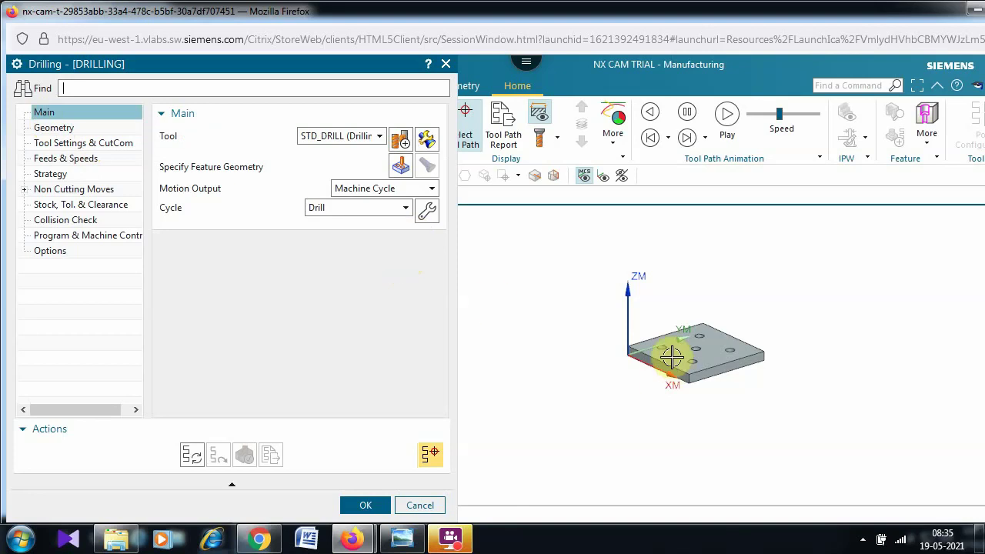
# - Start specifying the feature geometry and select the faces of the hole nearest the MCS origin and the adjacent hole along YM
pyautogui.scroll(2, 628, 264)
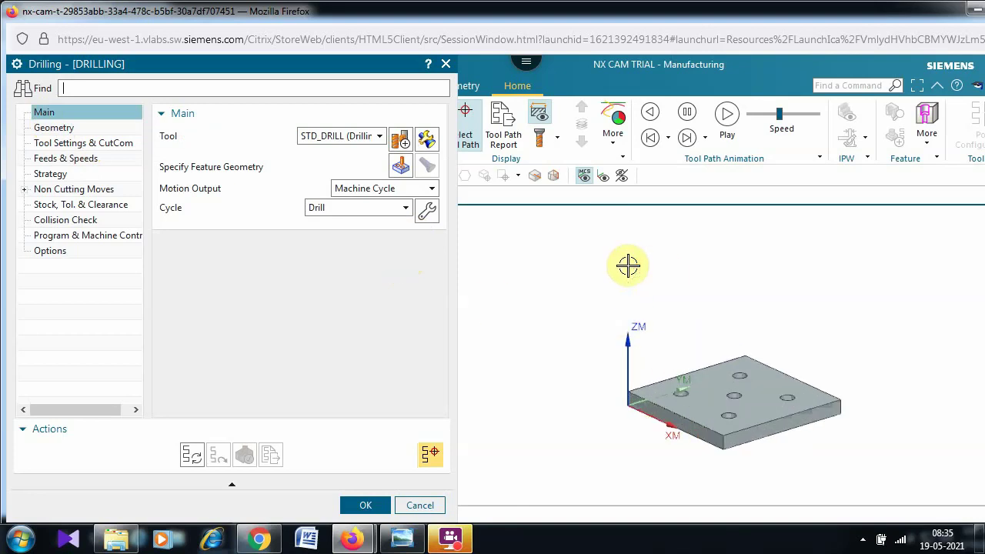
pyautogui.scroll(1, 628, 265)
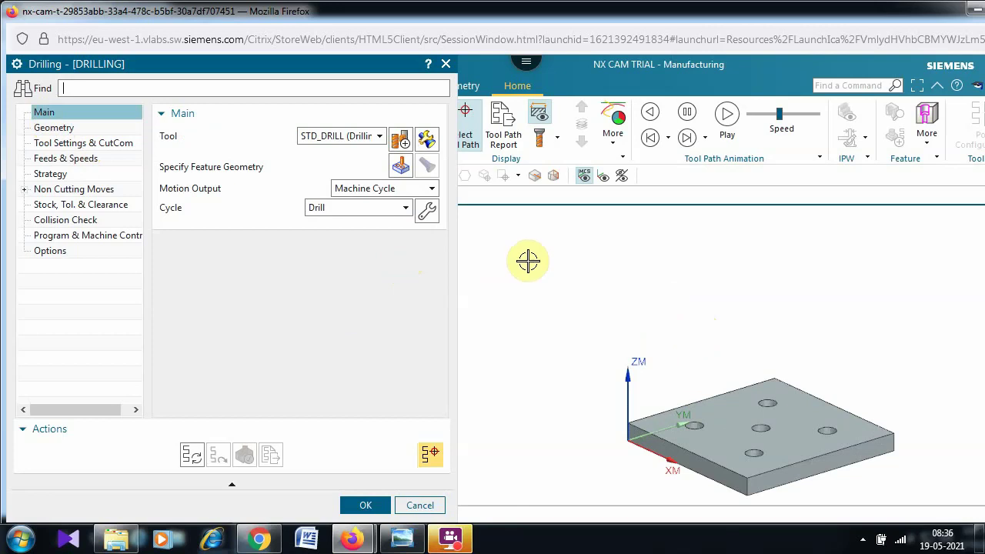
pyautogui.click(400, 167)
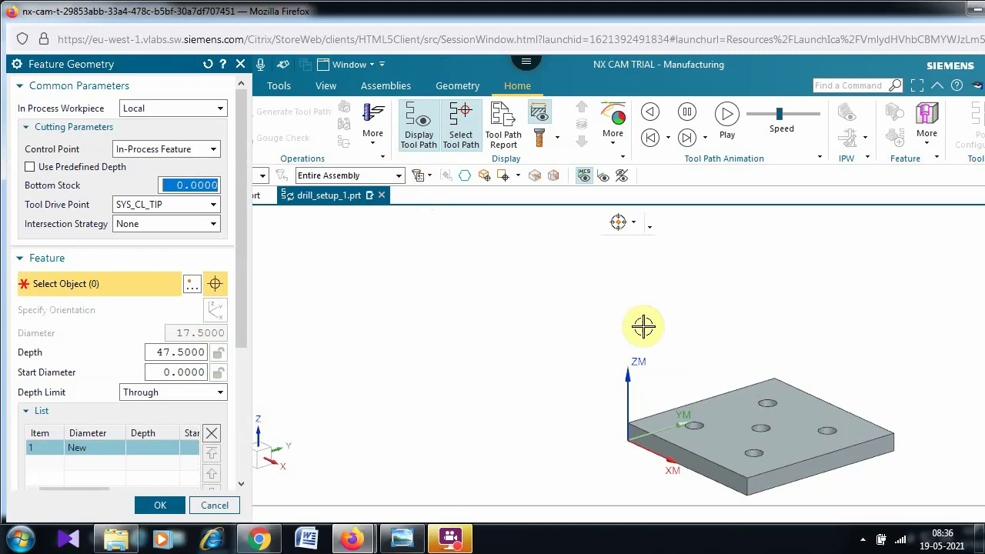
pyautogui.click(695, 426)
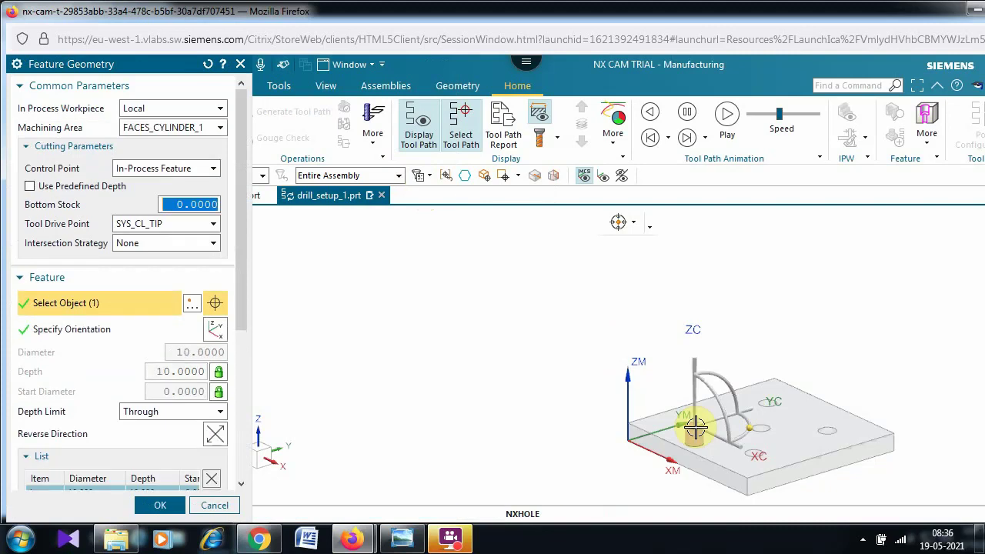
pyautogui.click(767, 404)
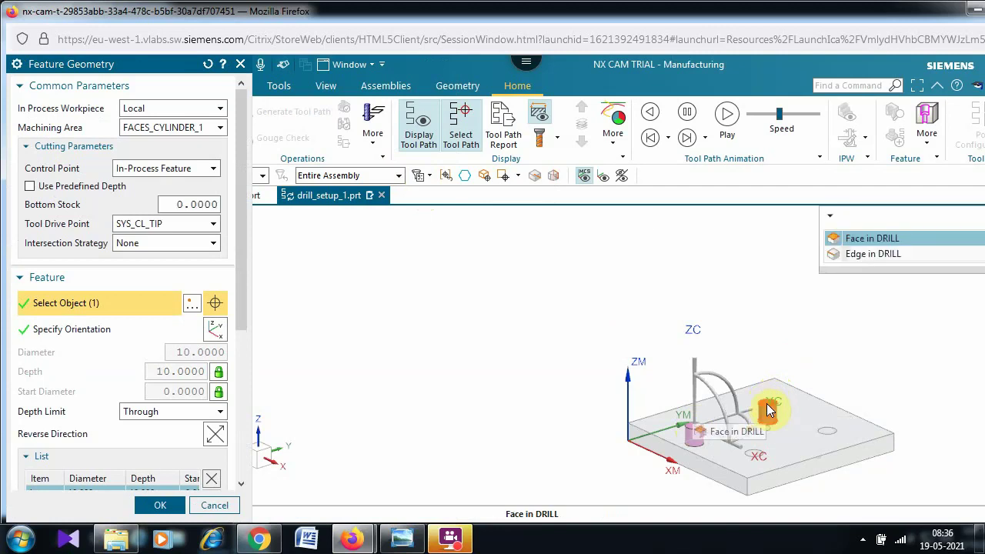
pyautogui.click(872, 239)
pyautogui.moveTo(884, 236); pyautogui.dragTo(696, 418, button='middle')
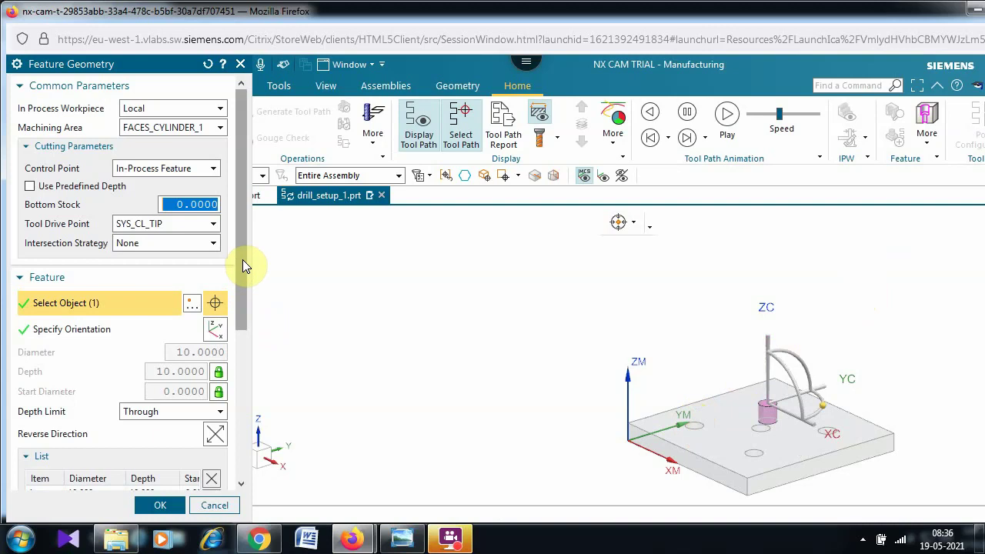
pyautogui.moveTo(242, 259); pyautogui.dragTo(249, 348)
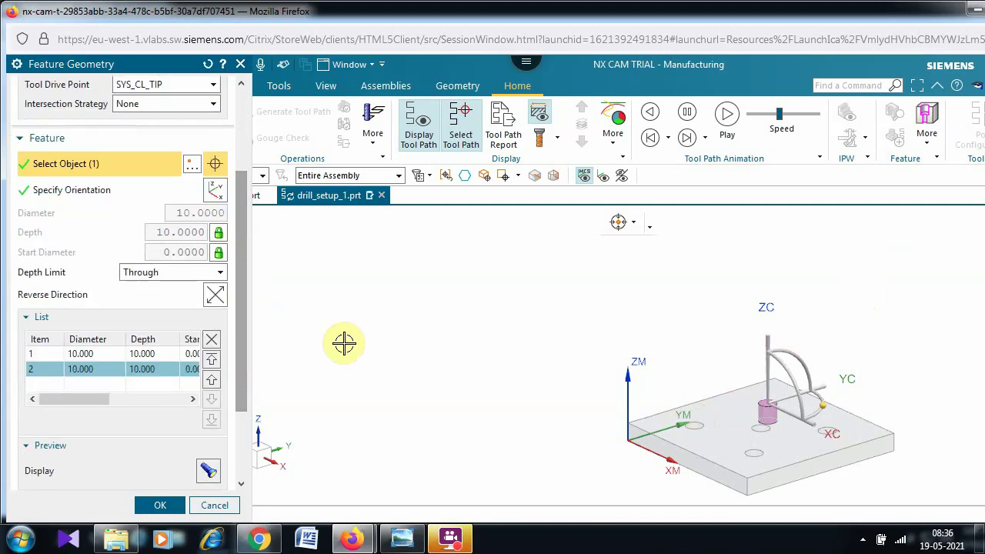
pyautogui.click(241, 341)
pyautogui.moveTo(241, 340); pyautogui.dragTo(240, 381)
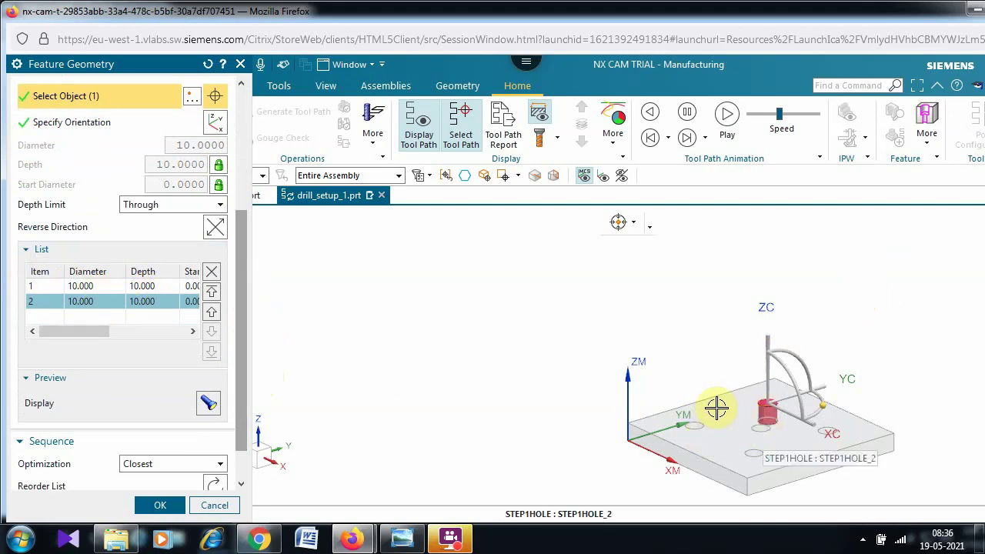
# - Add the centre hole and the two remaining corner holes to the feature geometry and accept the five-hole list
pyautogui.scroll(2, 726, 410)
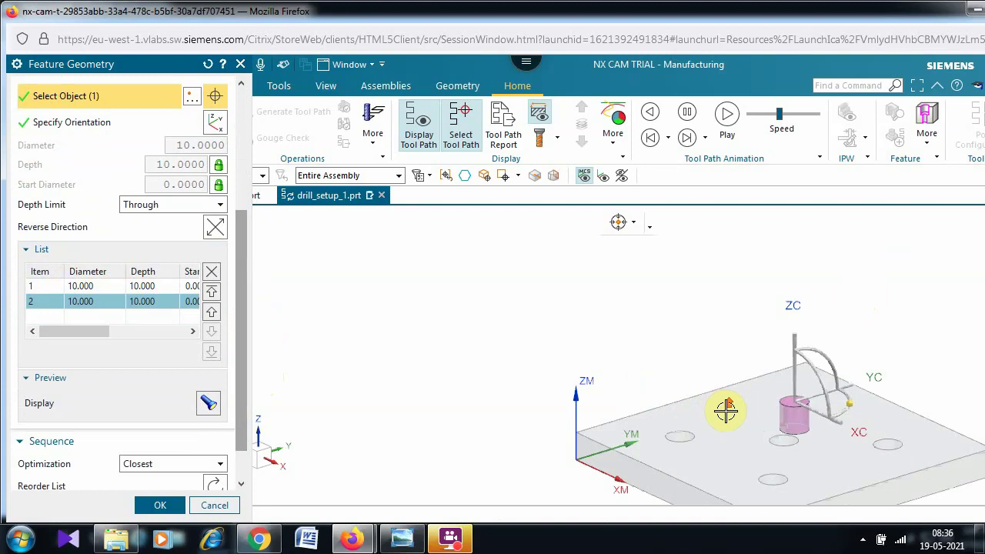
pyautogui.click(783, 441)
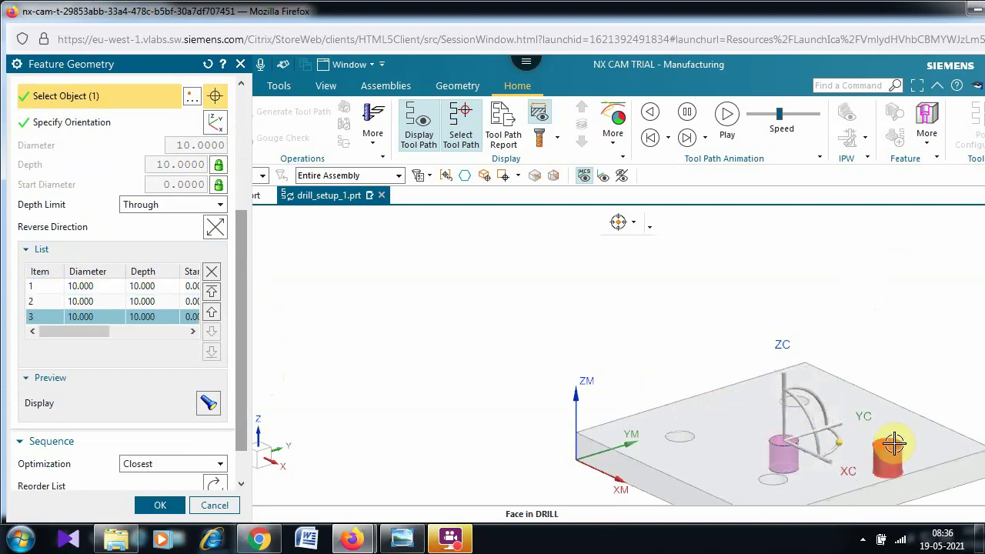
pyautogui.click(893, 442)
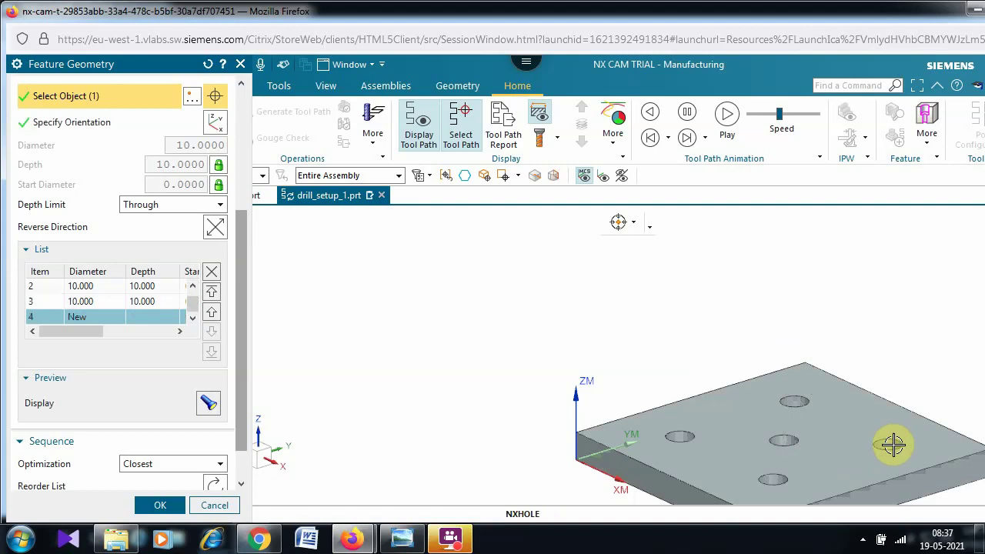
pyautogui.click(779, 481)
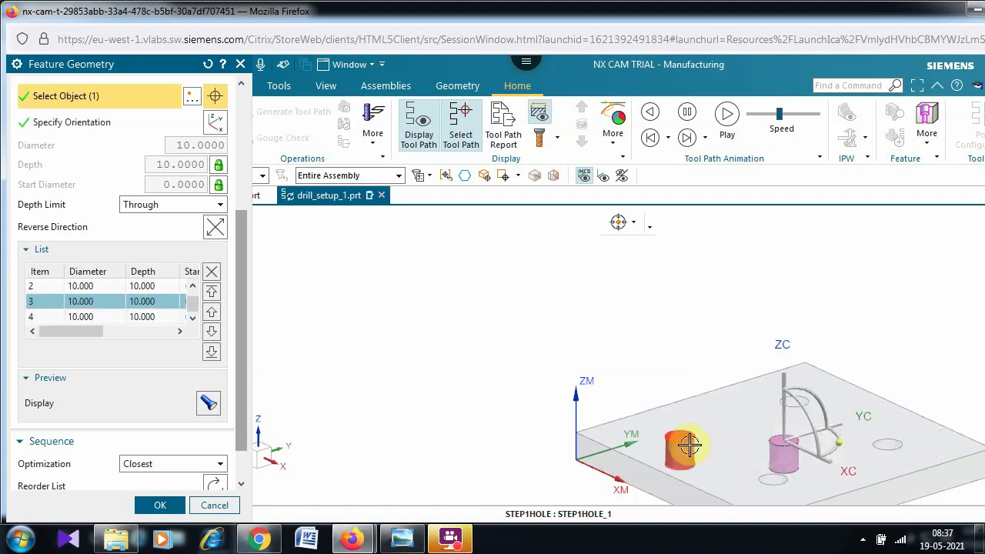
pyautogui.click(106, 317)
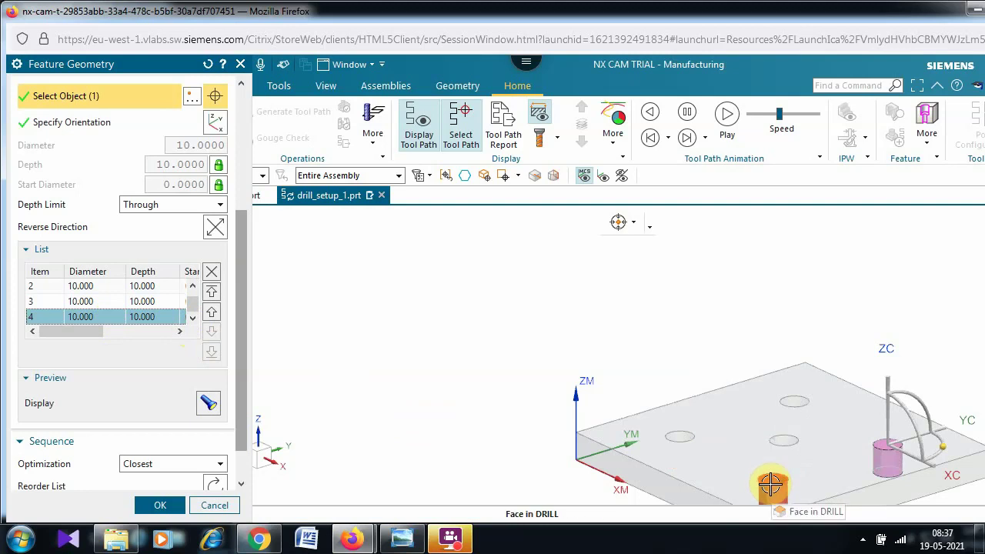
pyautogui.click(771, 485)
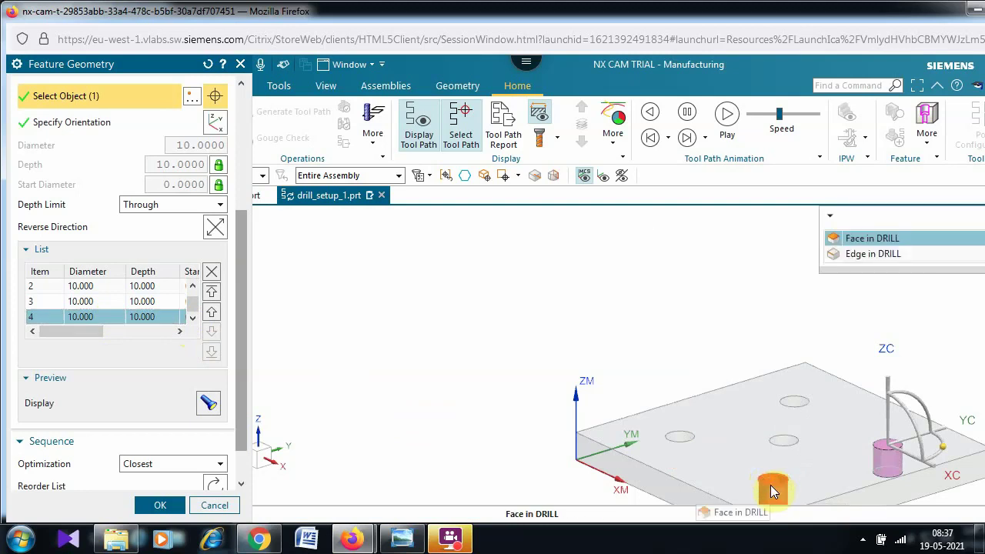
pyautogui.click(914, 241)
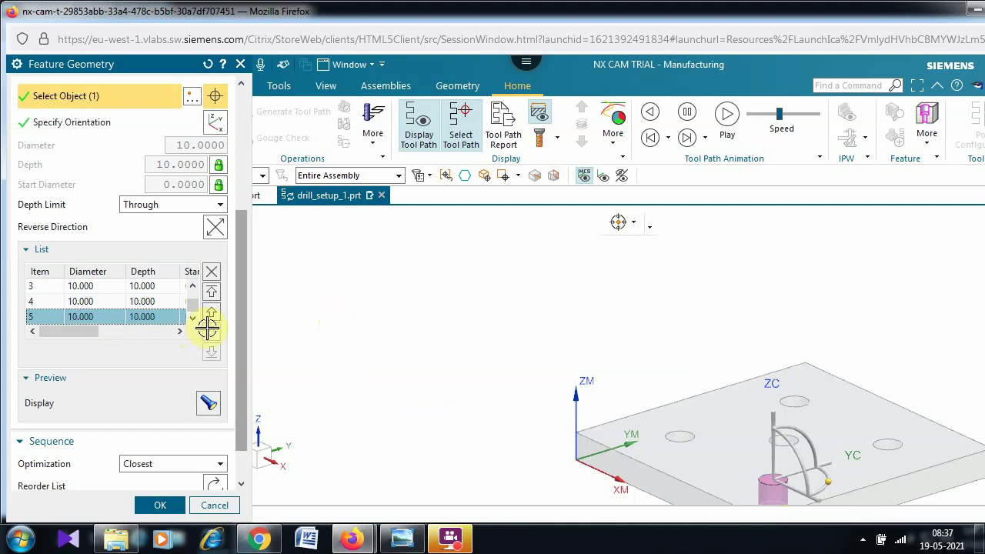
pyautogui.click(80, 303)
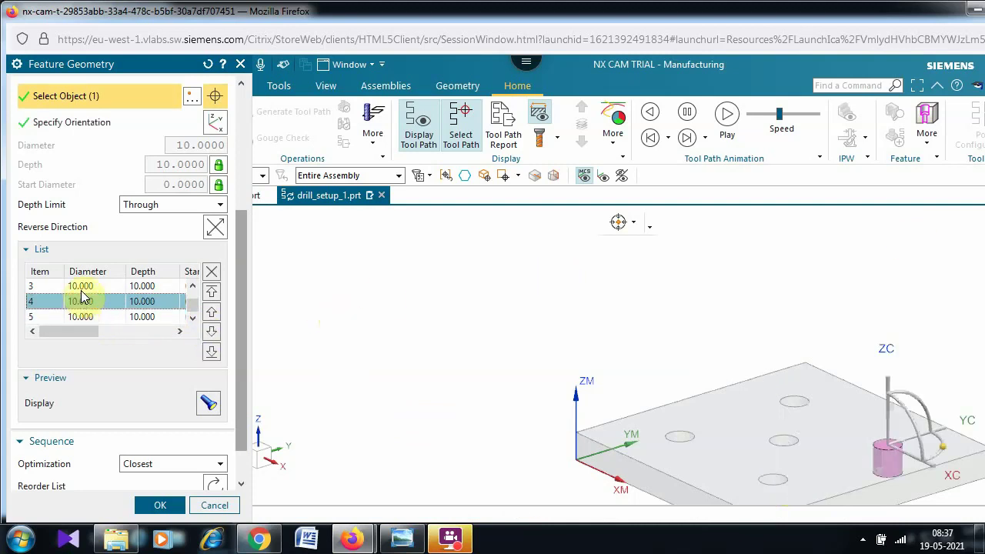
pyautogui.click(81, 286)
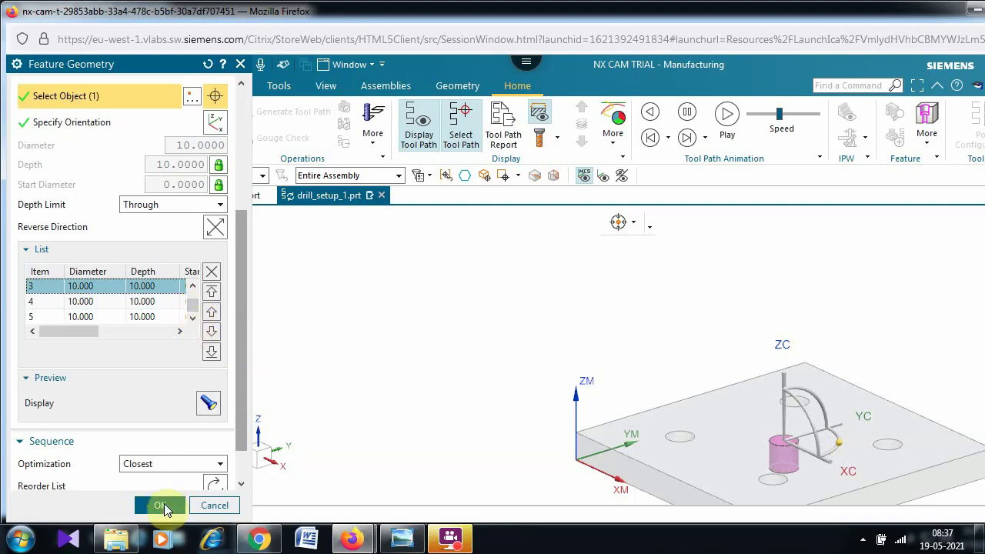
pyautogui.click(160, 505)
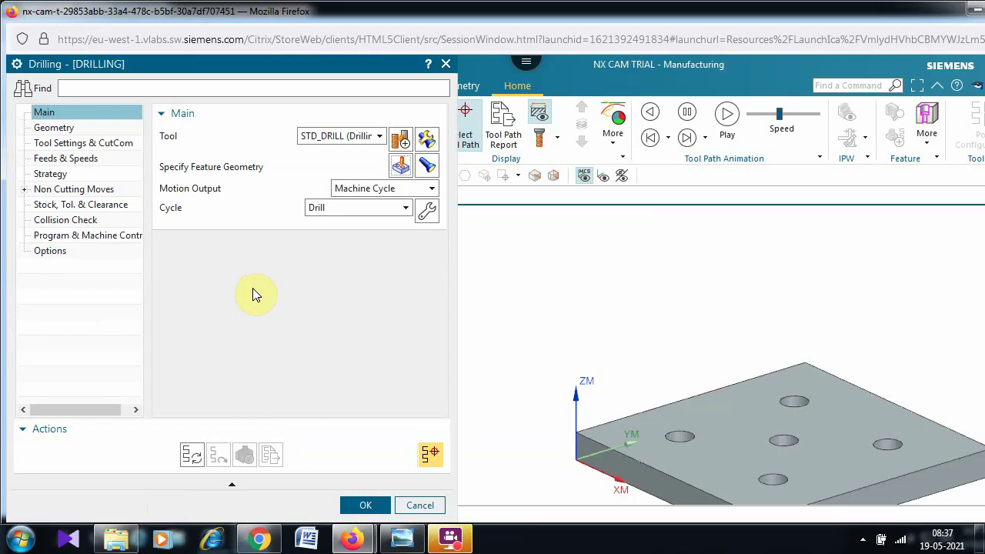
# - Generate the tool path for the five-hole drilling operation and open its tool path verification
pyautogui.click(188, 454)
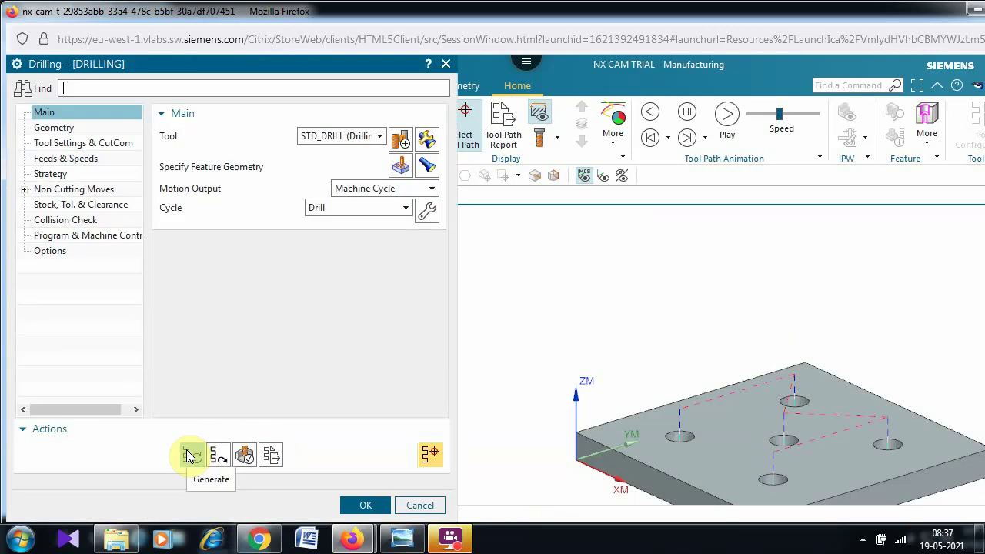
pyautogui.click(247, 456)
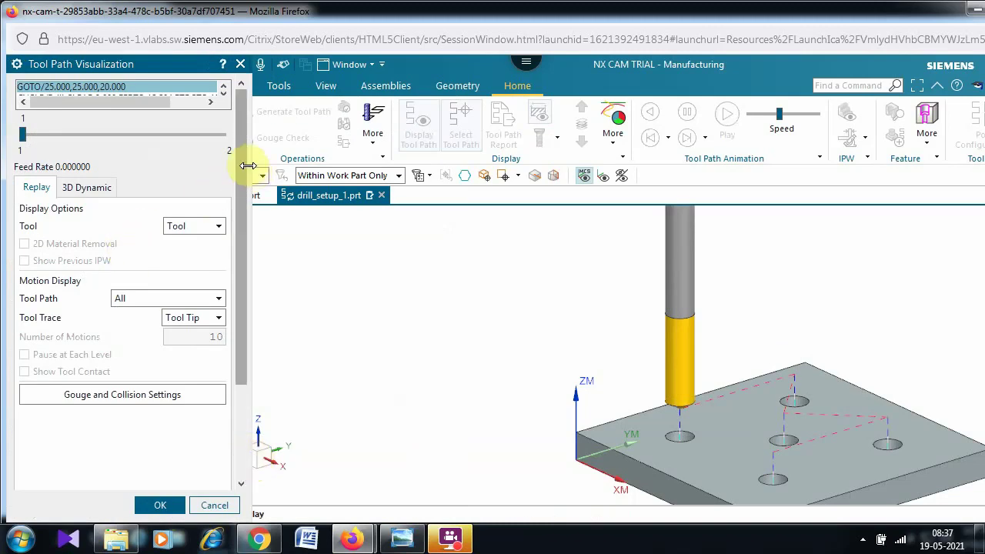
pyautogui.moveTo(241, 177); pyautogui.dragTo(240, 296)
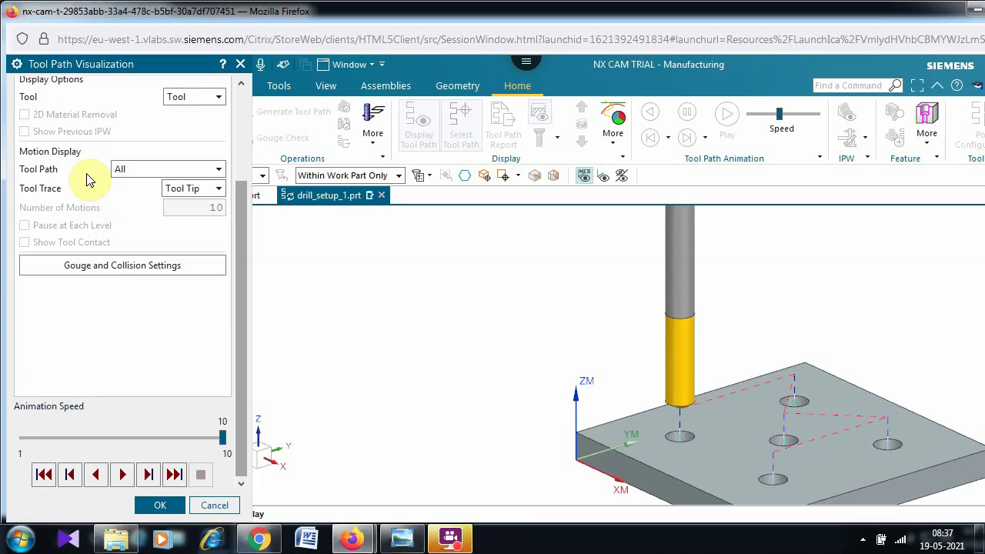
pyautogui.scroll(5, 241, 189)
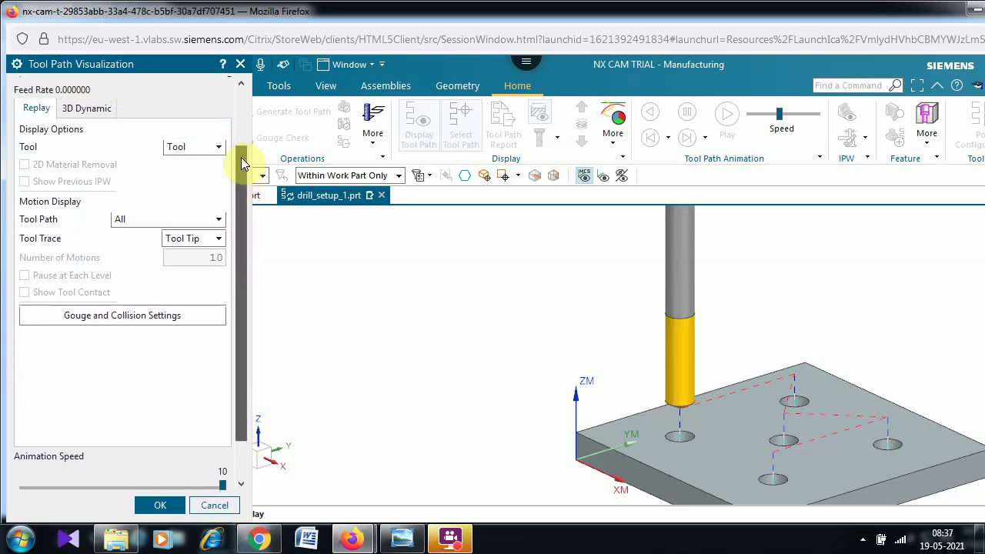
# - Play the 3D Dynamic drilling simulation at animation speed 4, and accept the verification and the drilling operation
pyautogui.click(97, 127)
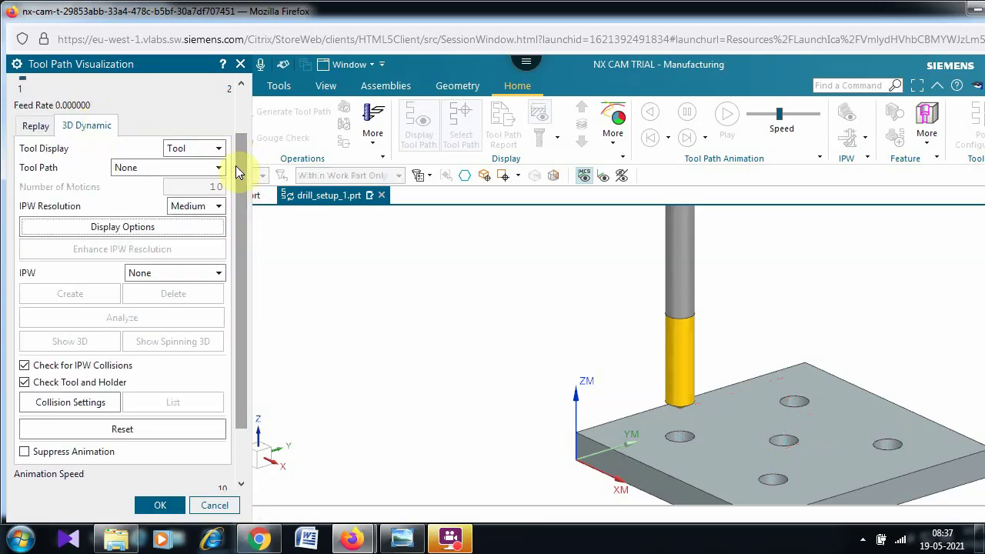
pyautogui.moveTo(241, 165); pyautogui.dragTo(240, 338)
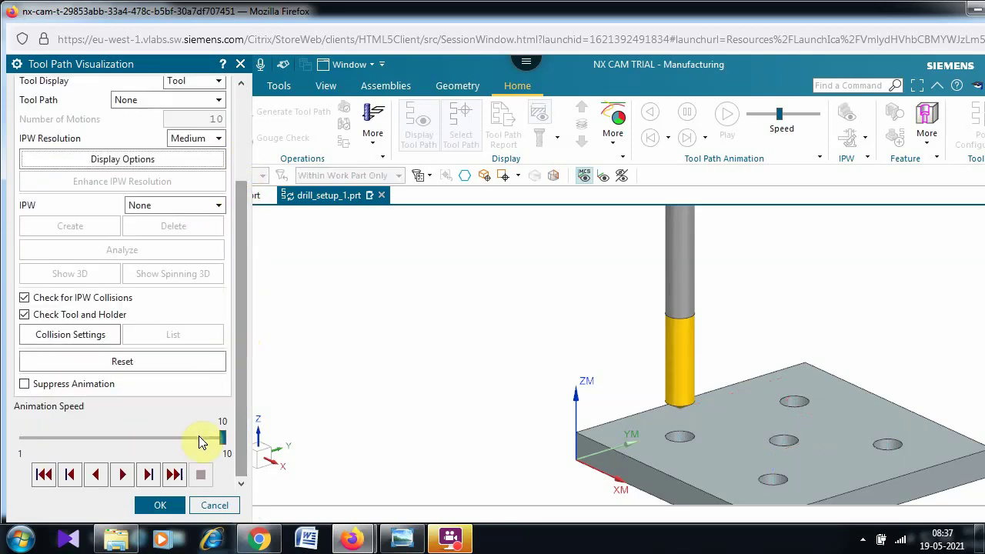
pyautogui.moveTo(222, 437); pyautogui.dragTo(84, 454)
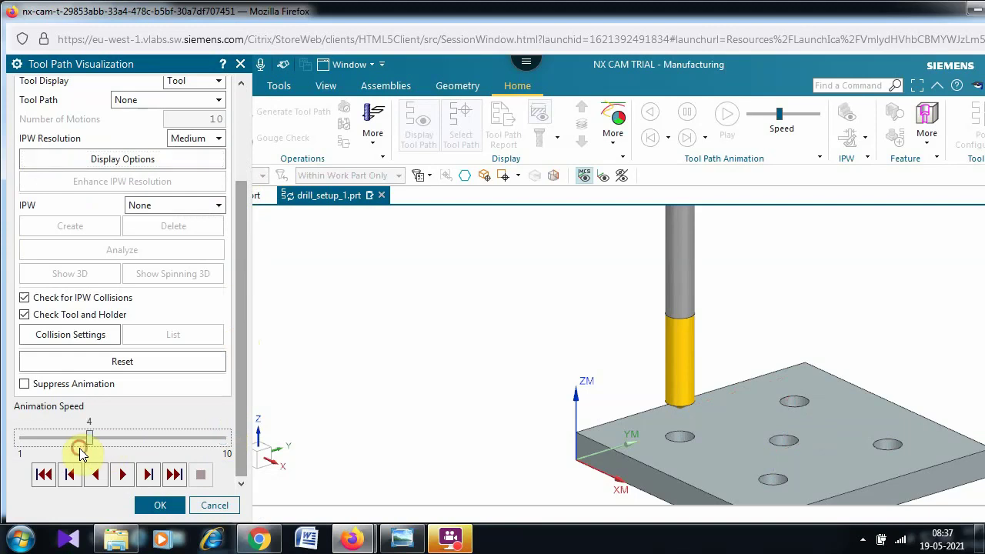
pyautogui.click(121, 475)
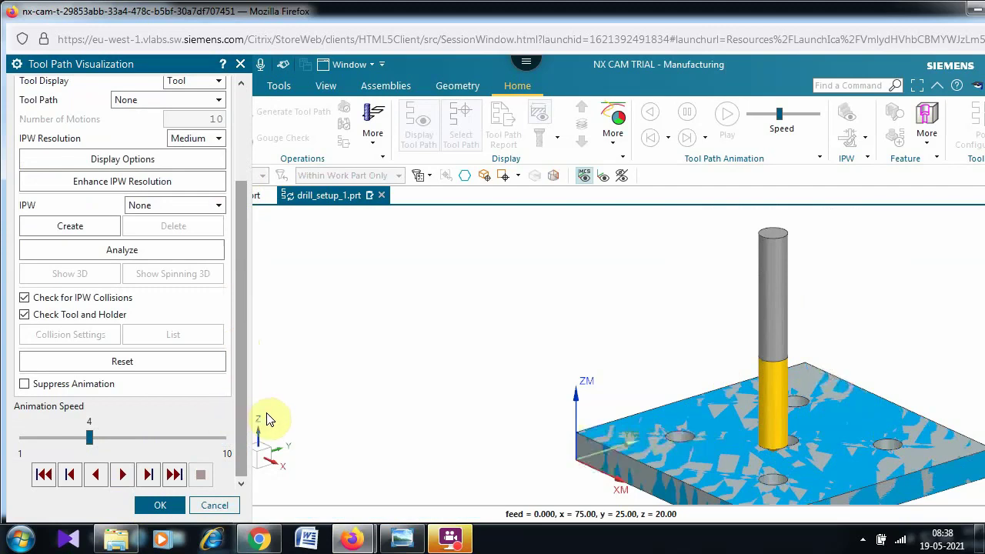
pyautogui.click(161, 508)
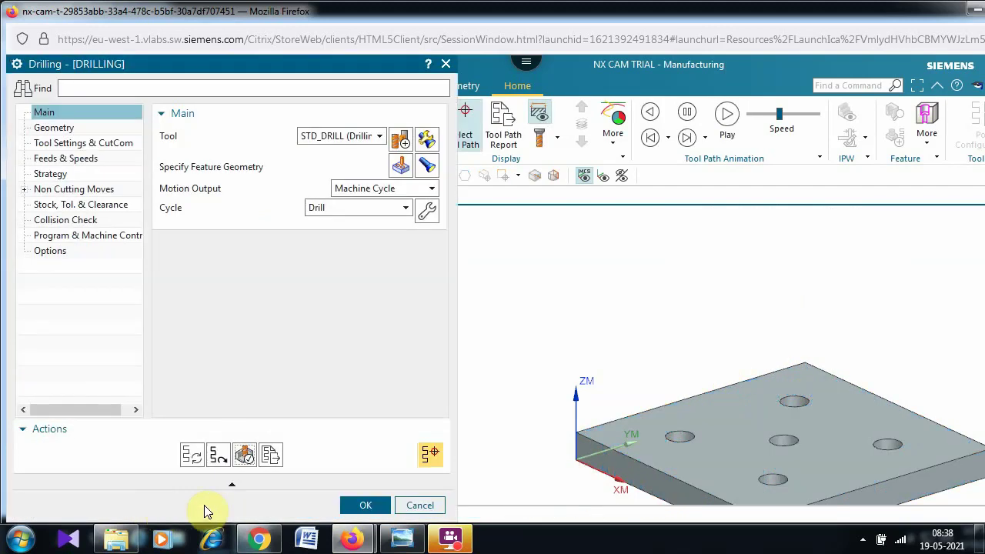
pyautogui.click(348, 506)
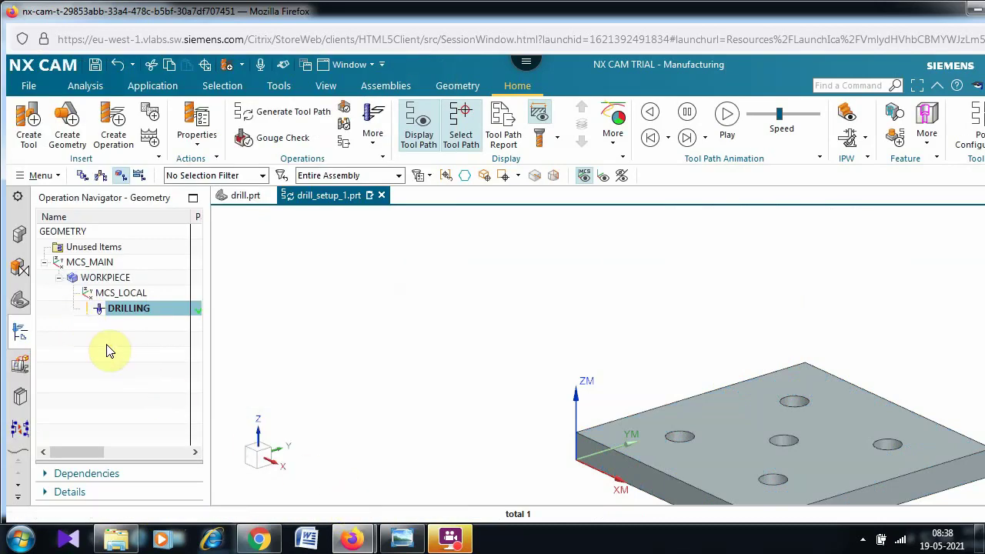
# - Open the MILL_3_AXIS postprocessor in the Post Configurator for the DRILLING operation and output its NC code
pyautogui.click(137, 311)
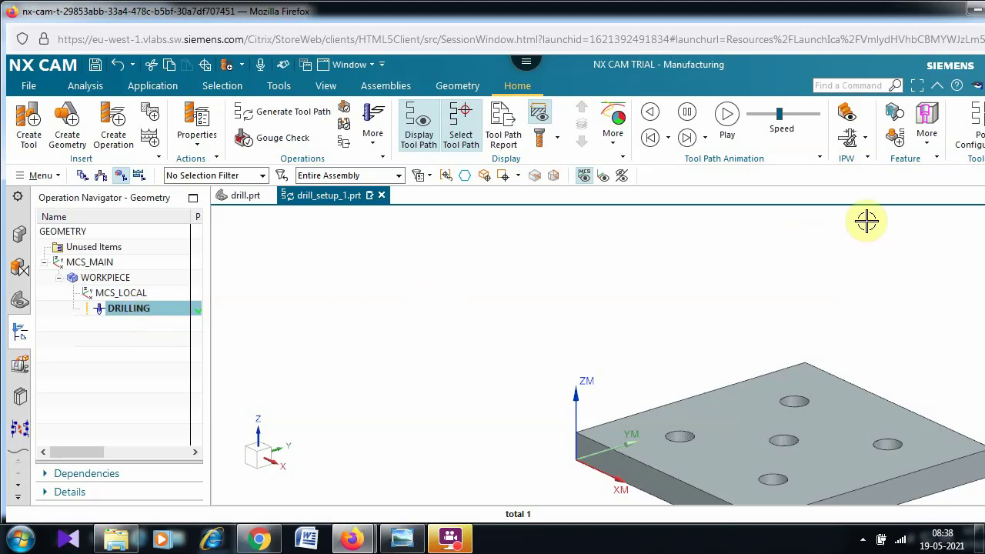
pyautogui.click(968, 137)
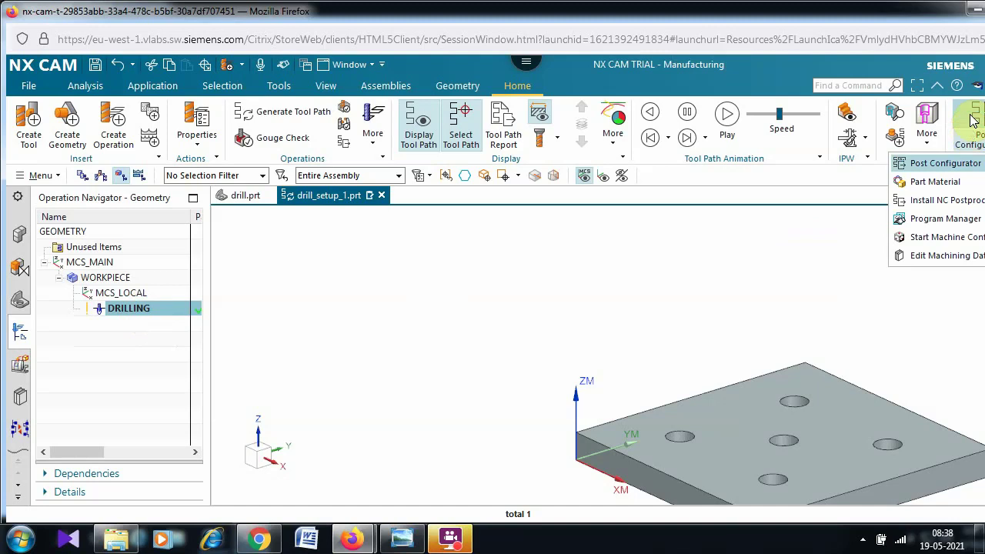
pyautogui.click(935, 163)
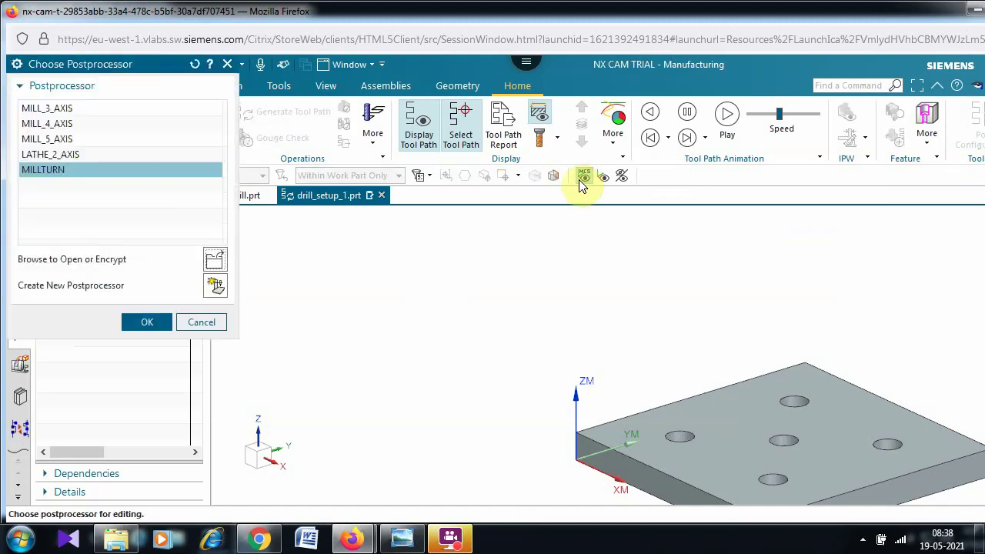
pyautogui.click(58, 110)
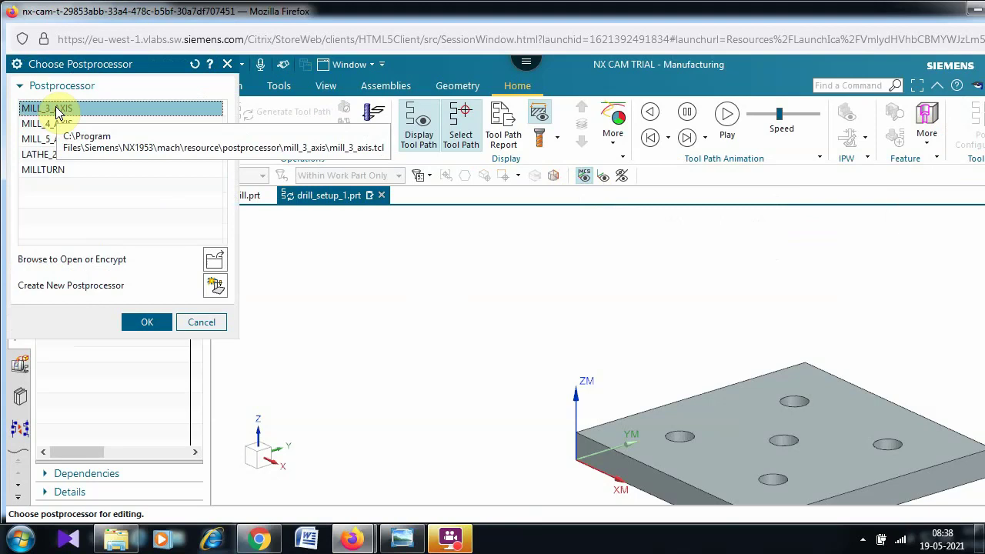
pyautogui.click(144, 322)
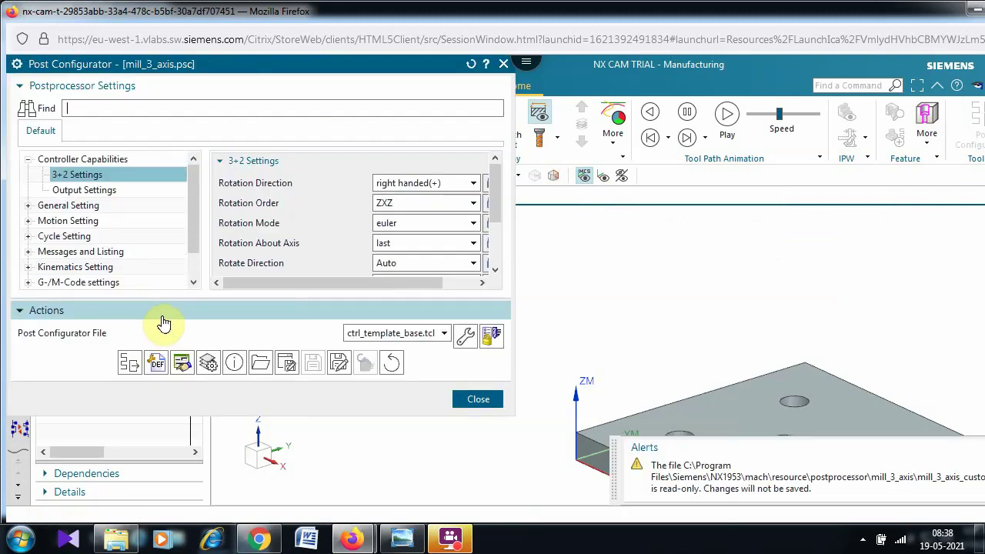
pyautogui.click(128, 364)
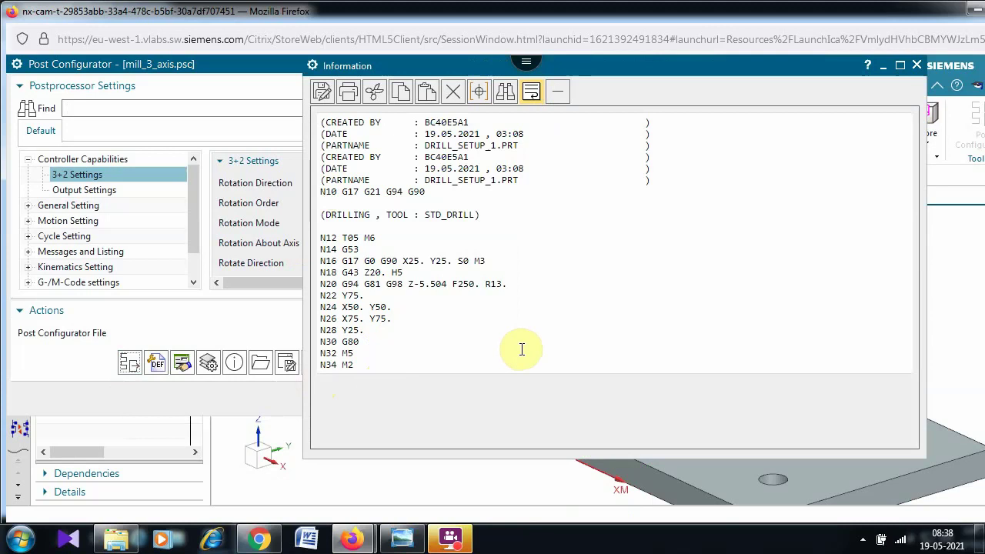
# - Save the NC code listing as a text document named drill in the GR folder, and close the listing and the Post Configurator
pyautogui.click(322, 93)
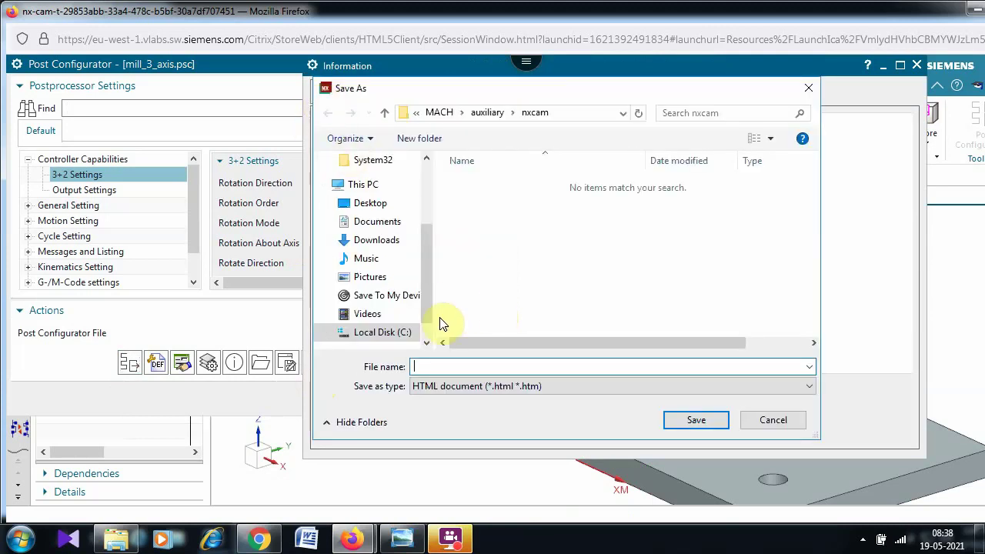
pyautogui.click(528, 387)
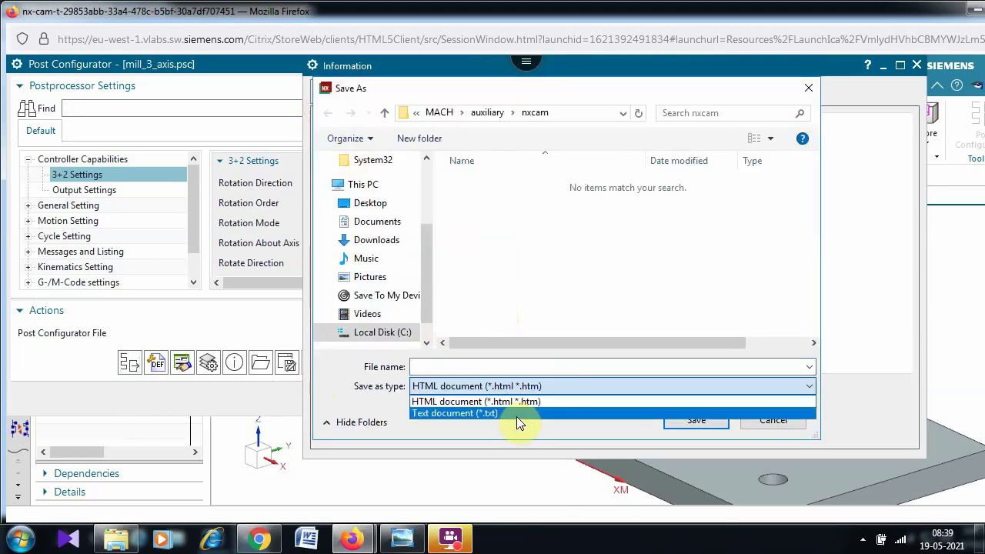
pyautogui.click(517, 416)
pyautogui.click(460, 364)
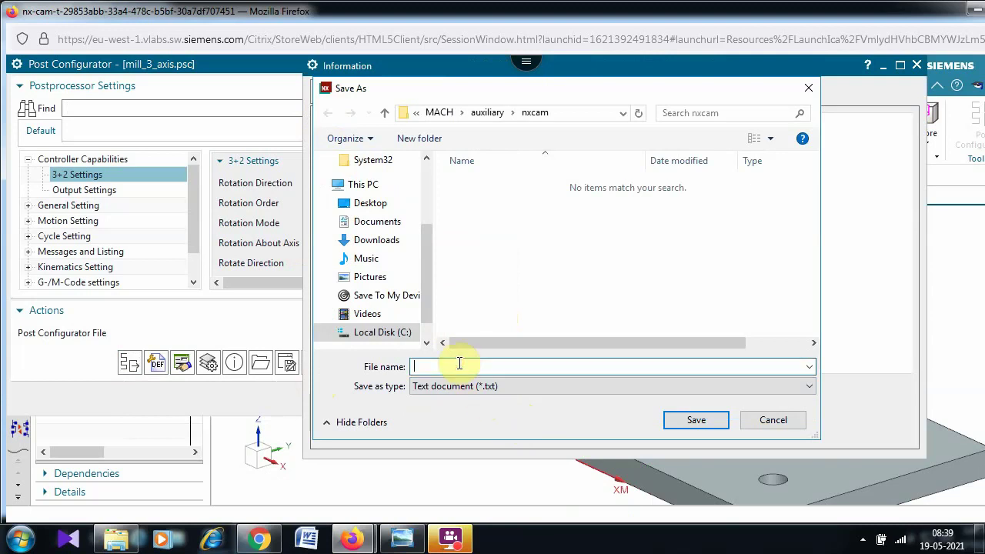
pyautogui.write('drill')
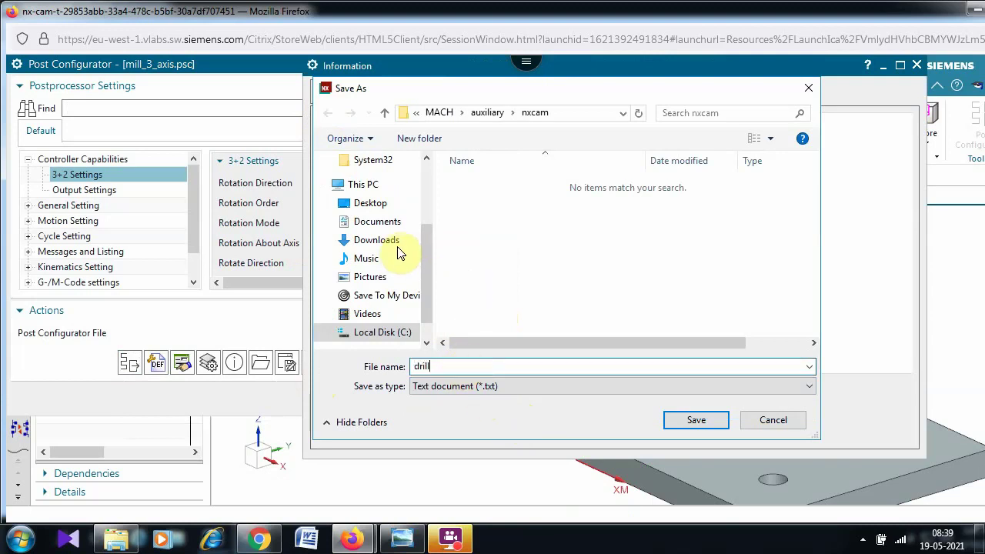
pyautogui.moveTo(424, 253); pyautogui.dragTo(428, 191)
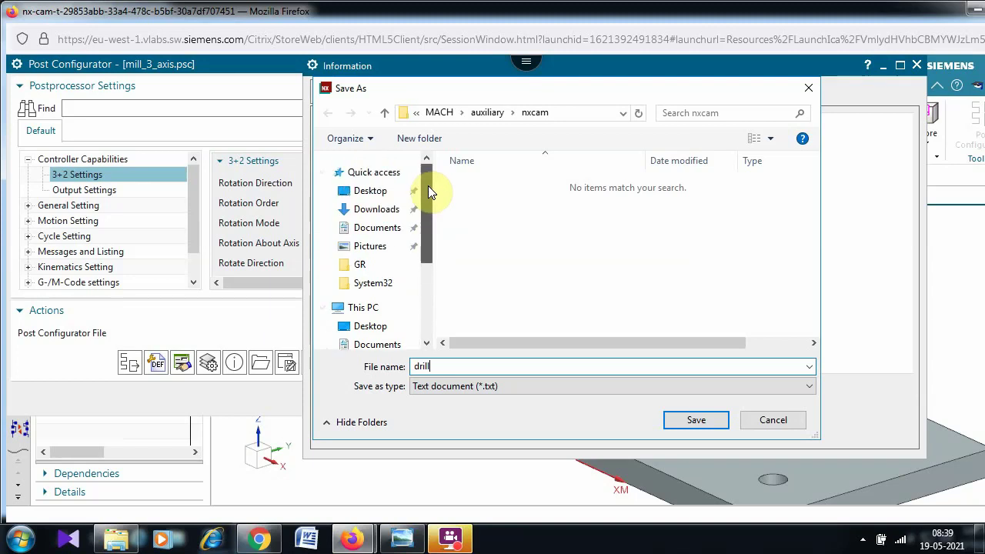
pyautogui.click(360, 264)
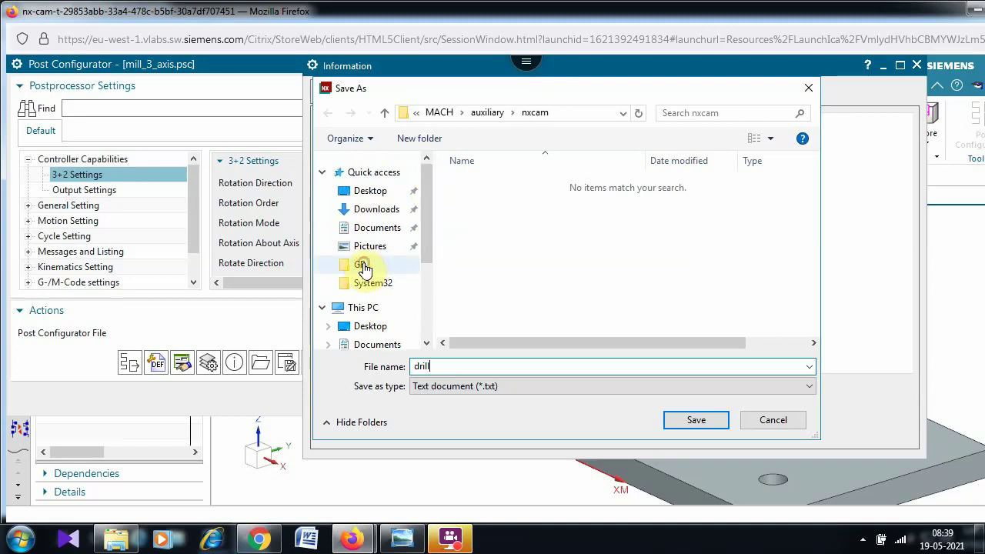
pyautogui.click(692, 423)
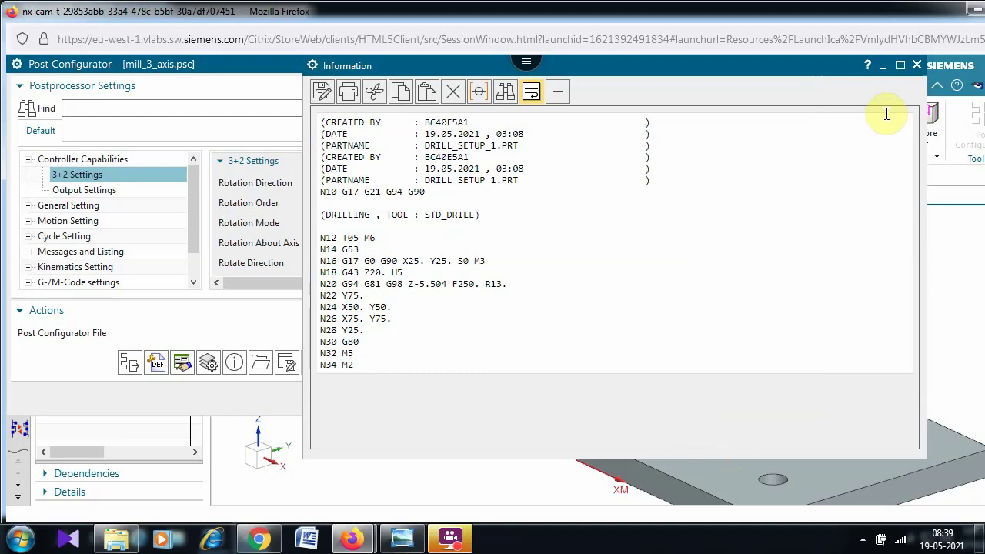
pyautogui.click(916, 66)
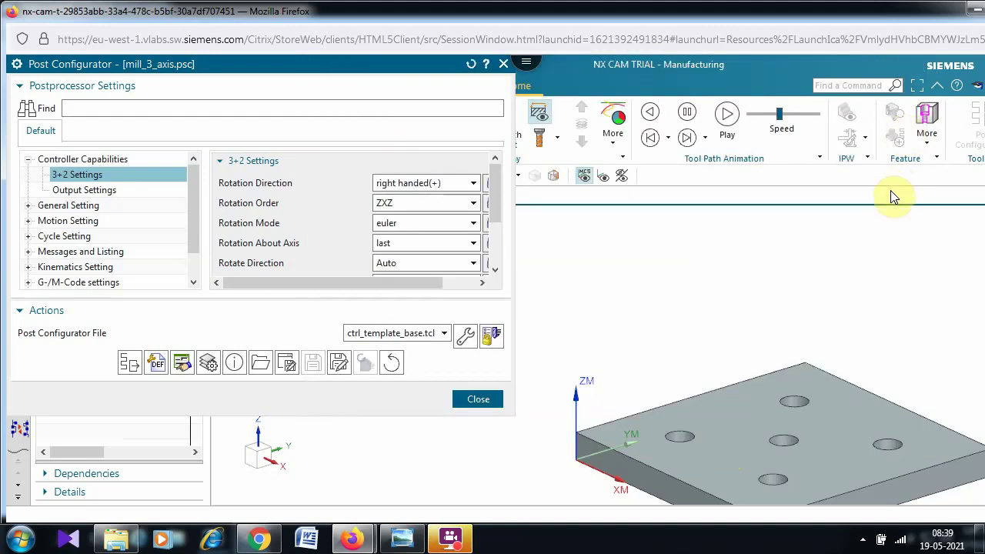
pyautogui.click(479, 398)
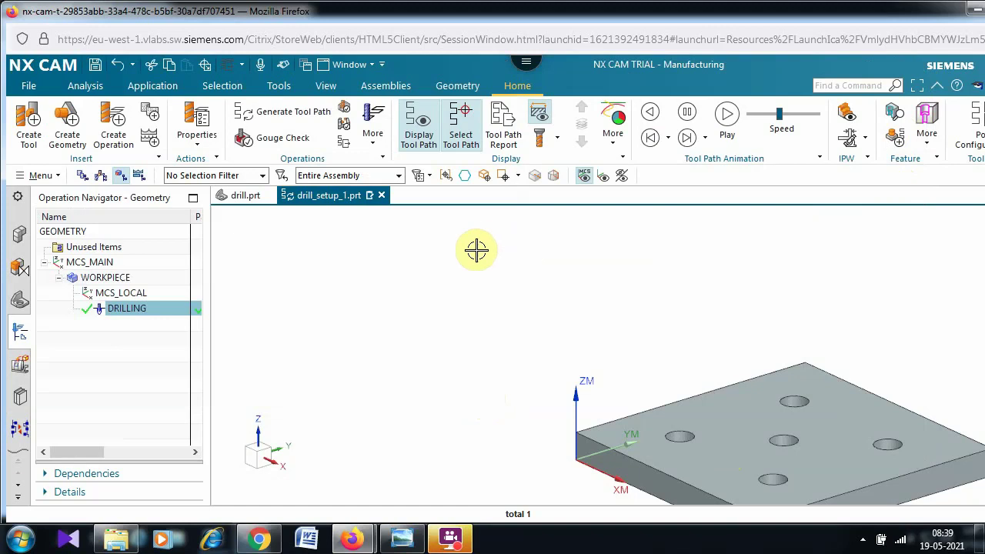
# - Fit the block in the view and redisplay the DRILLING operation's tool path over the five holes for inspection
pyautogui.click(146, 312)
pyautogui.click(260, 317)
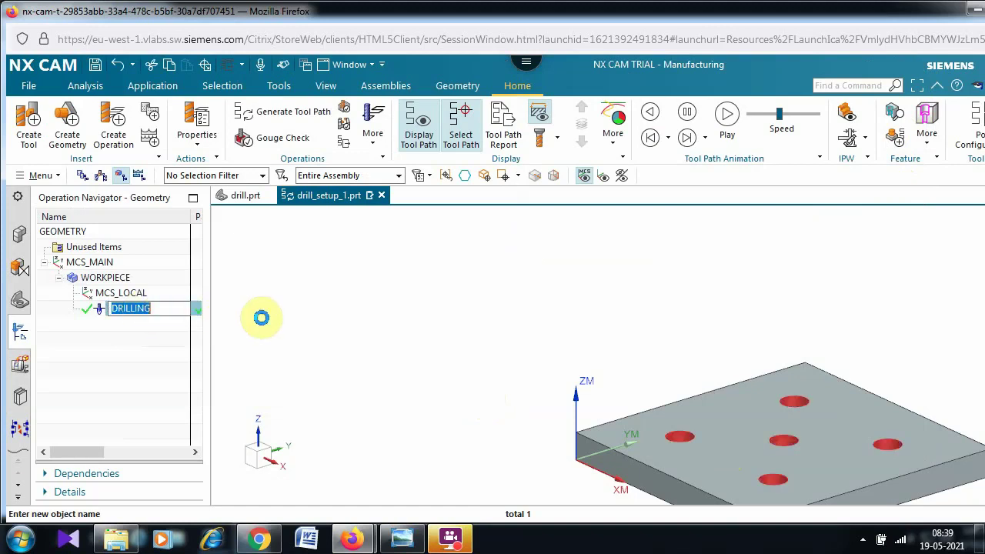
pyautogui.click(113, 311)
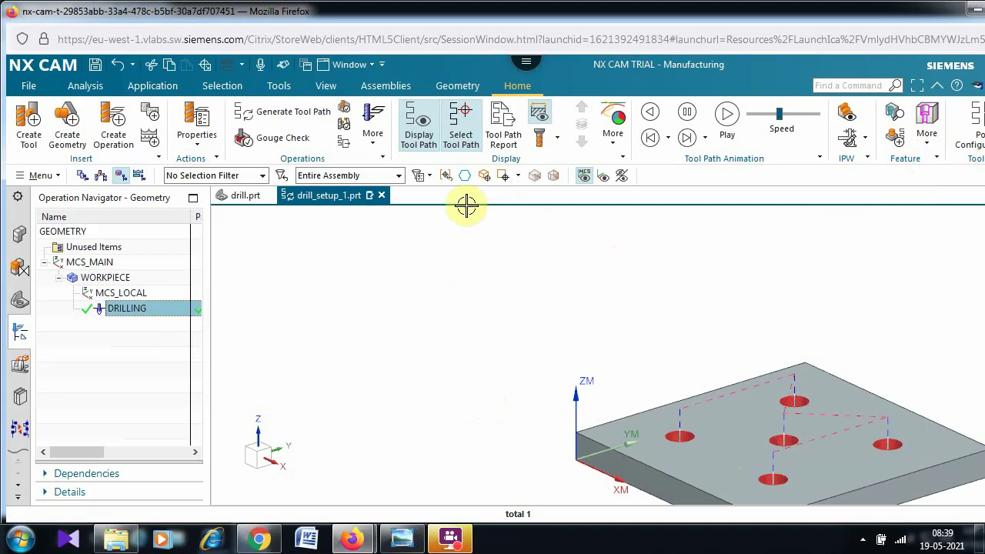
pyautogui.click(325, 86)
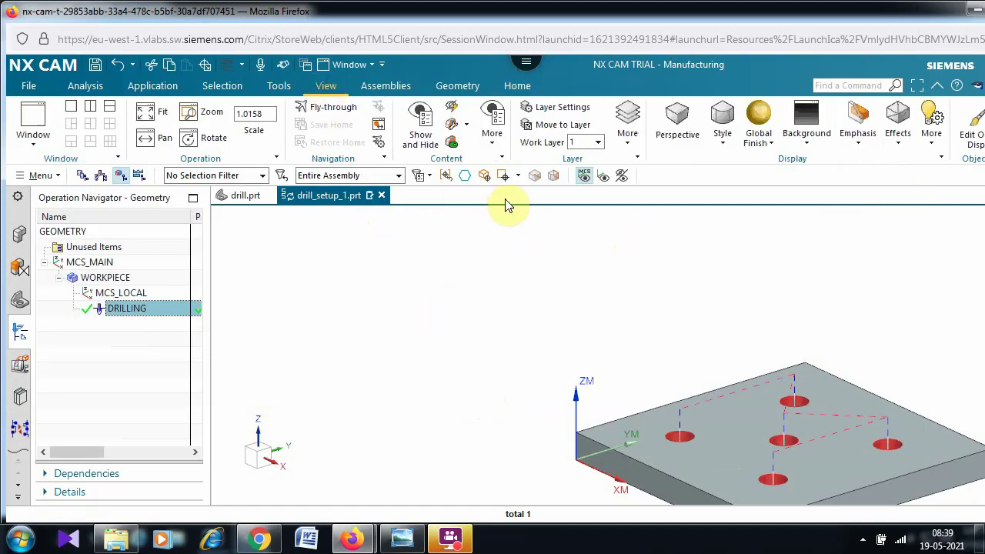
pyautogui.click(154, 139)
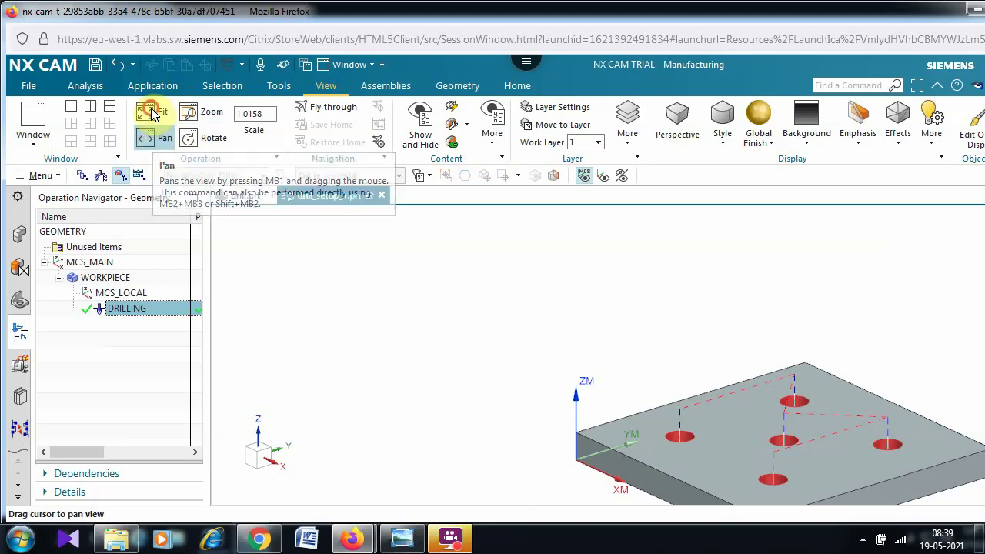
pyautogui.click(146, 112)
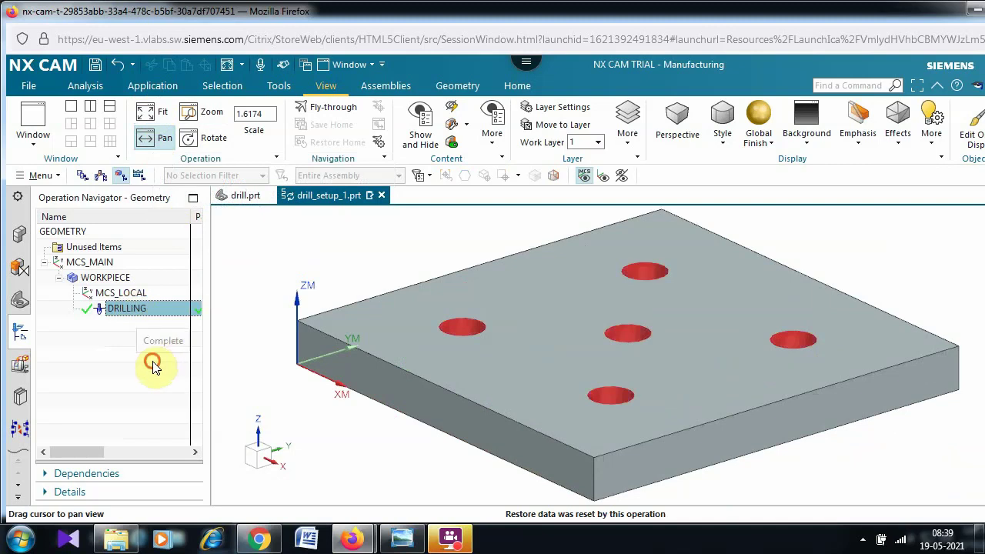
pyautogui.keyDown('ctrl'); pyautogui.click(130, 309); pyautogui.keyUp('ctrl')
pyautogui.click(128, 308)
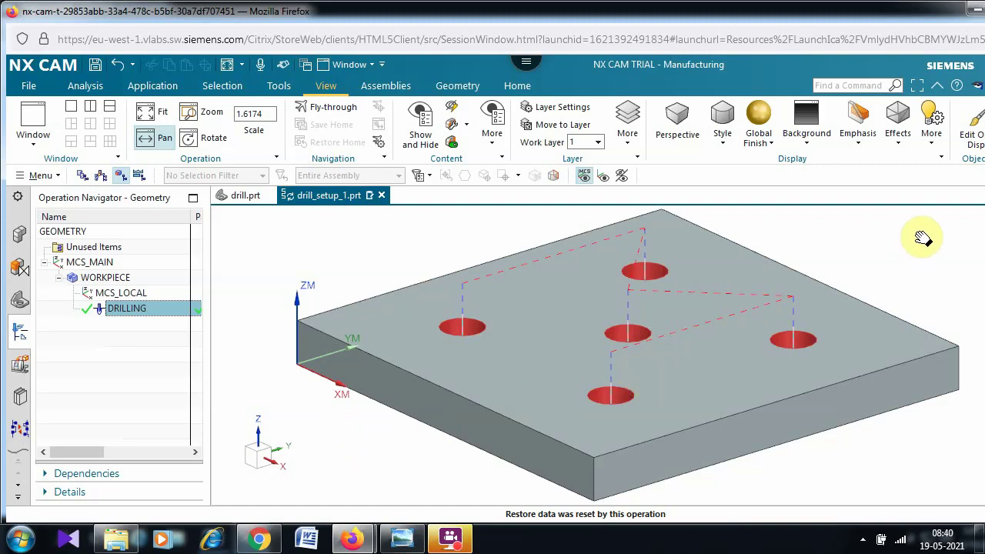
pyautogui.click(450, 539)
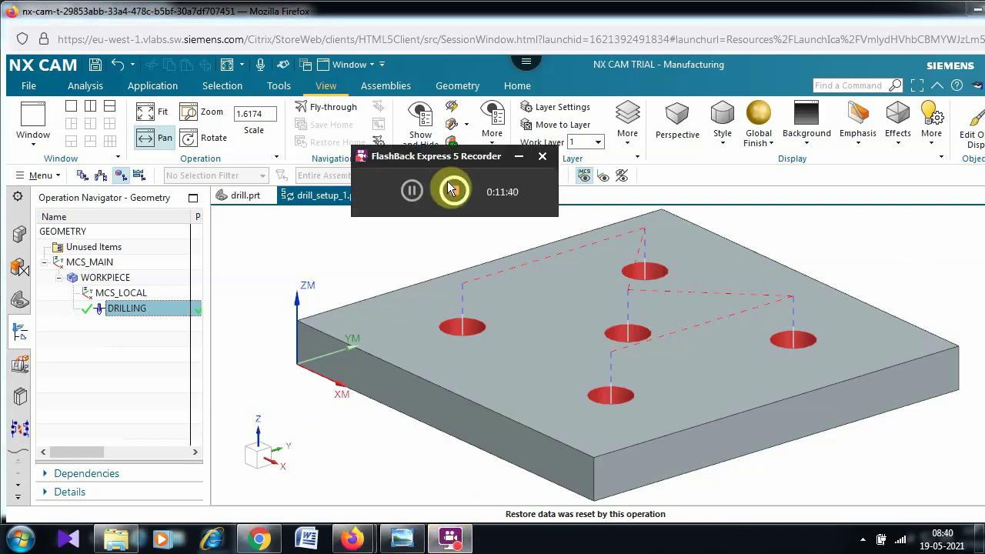